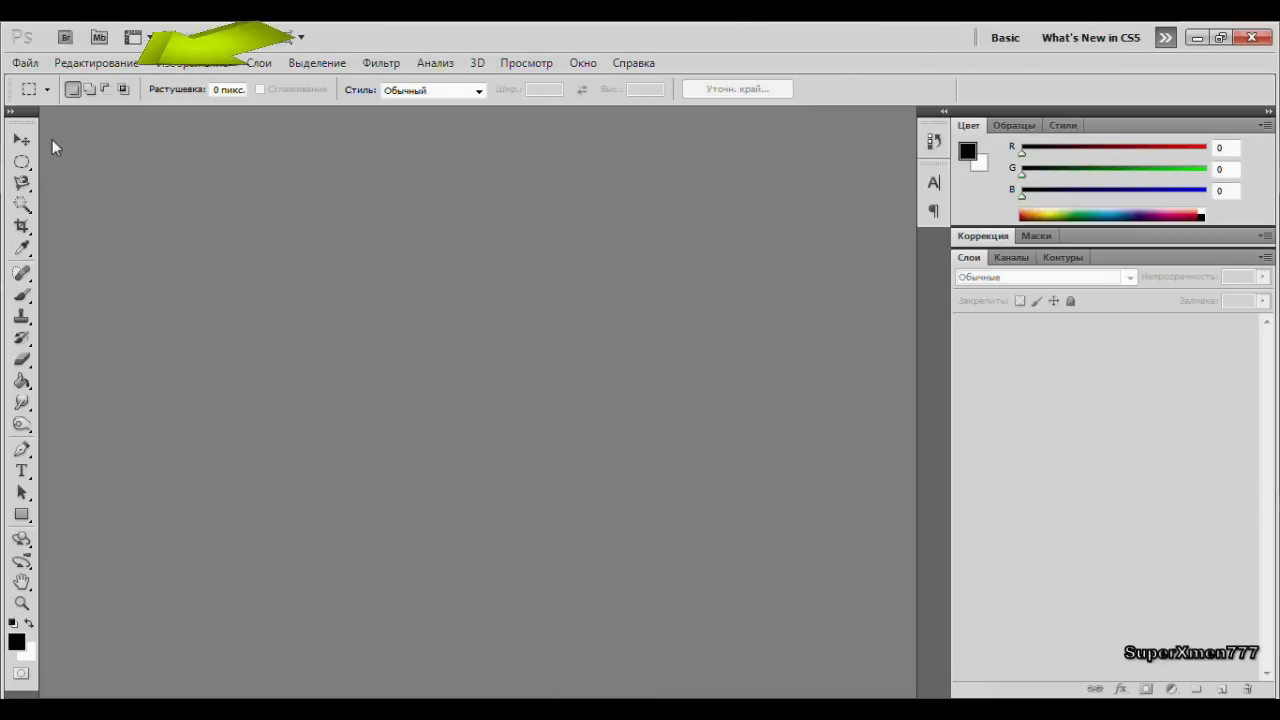
Open the фон голубое небо над морем photo from the Desktop.
left_click(26, 65)
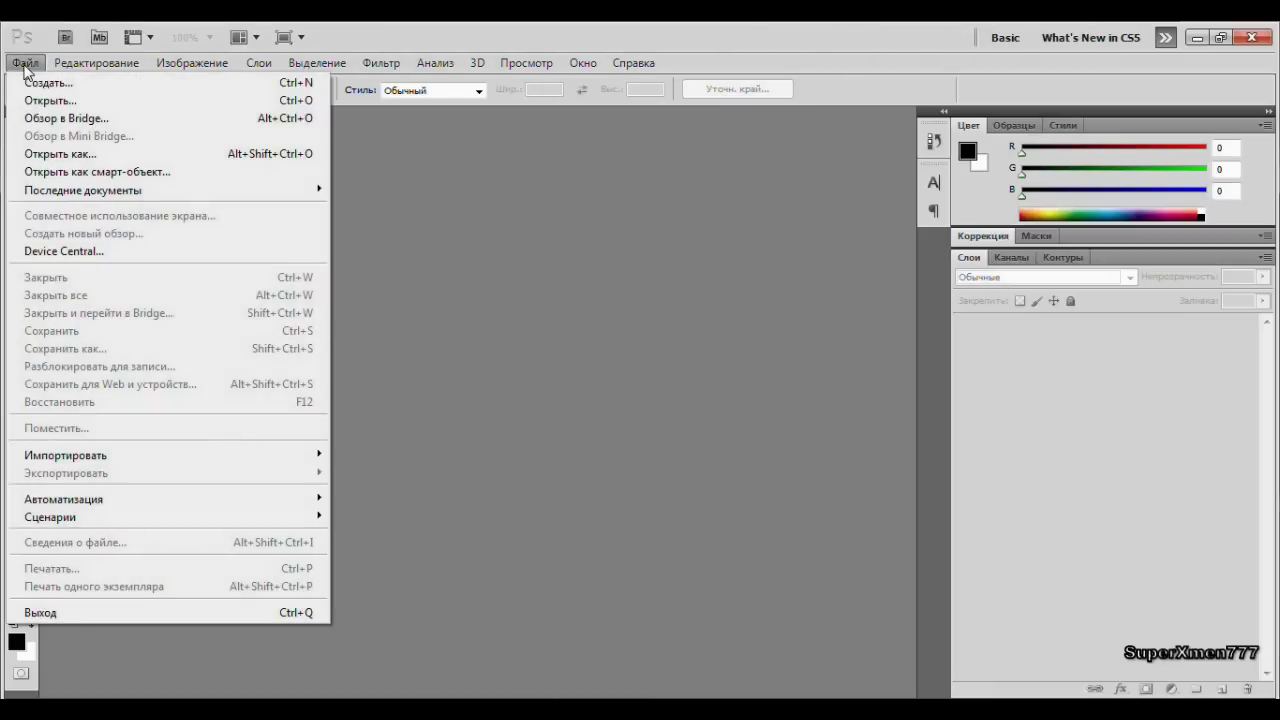
left_click(60, 103)
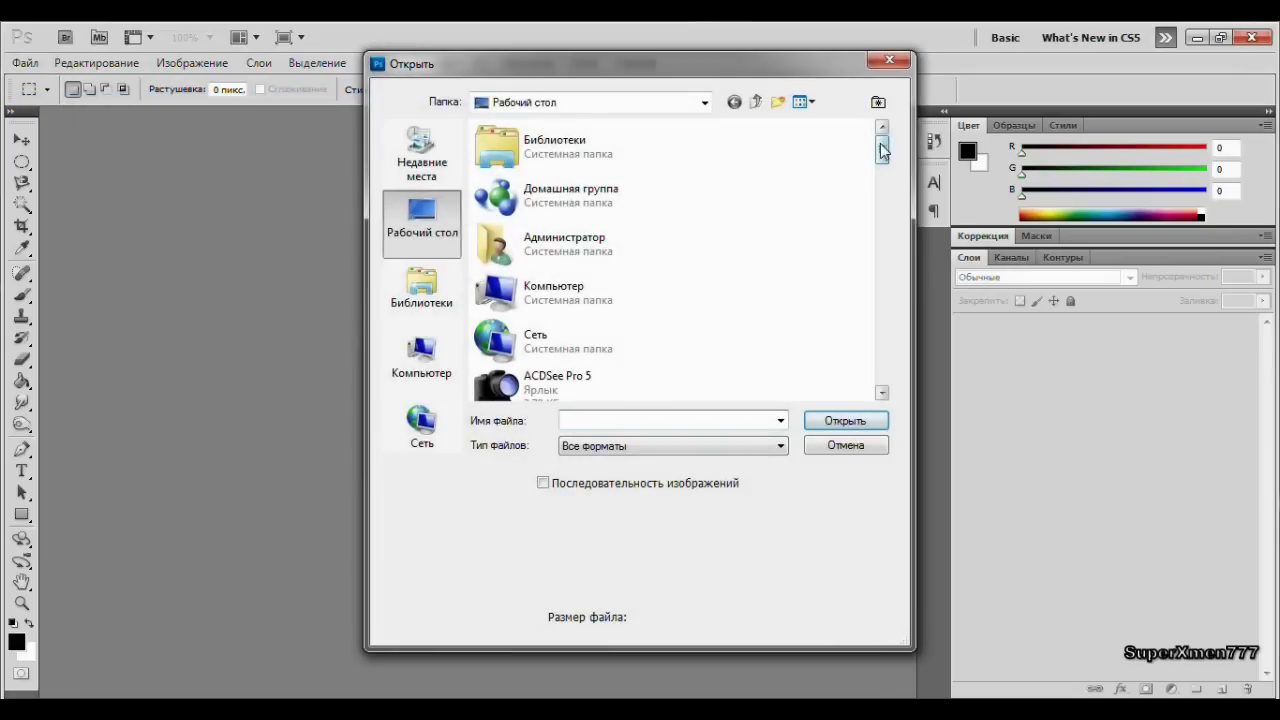
left_click_drag(883, 150, 881, 370)
left_click(572, 278)
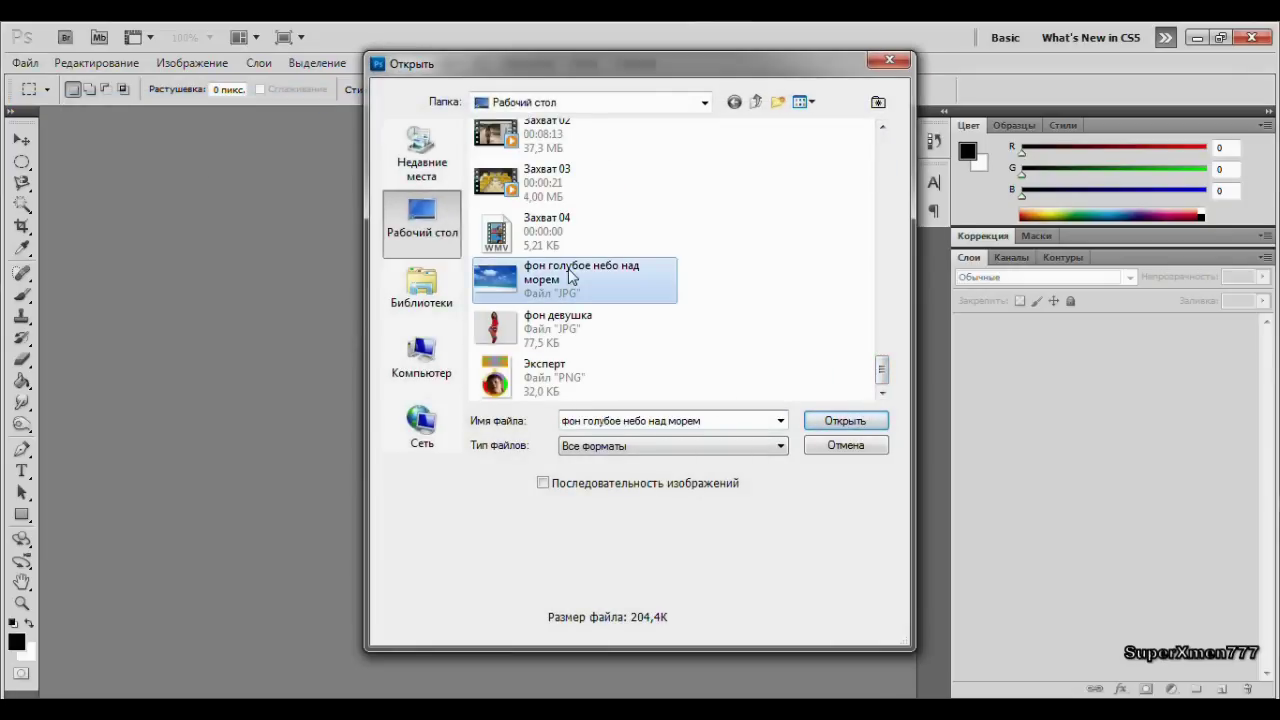
double_click(572, 278)
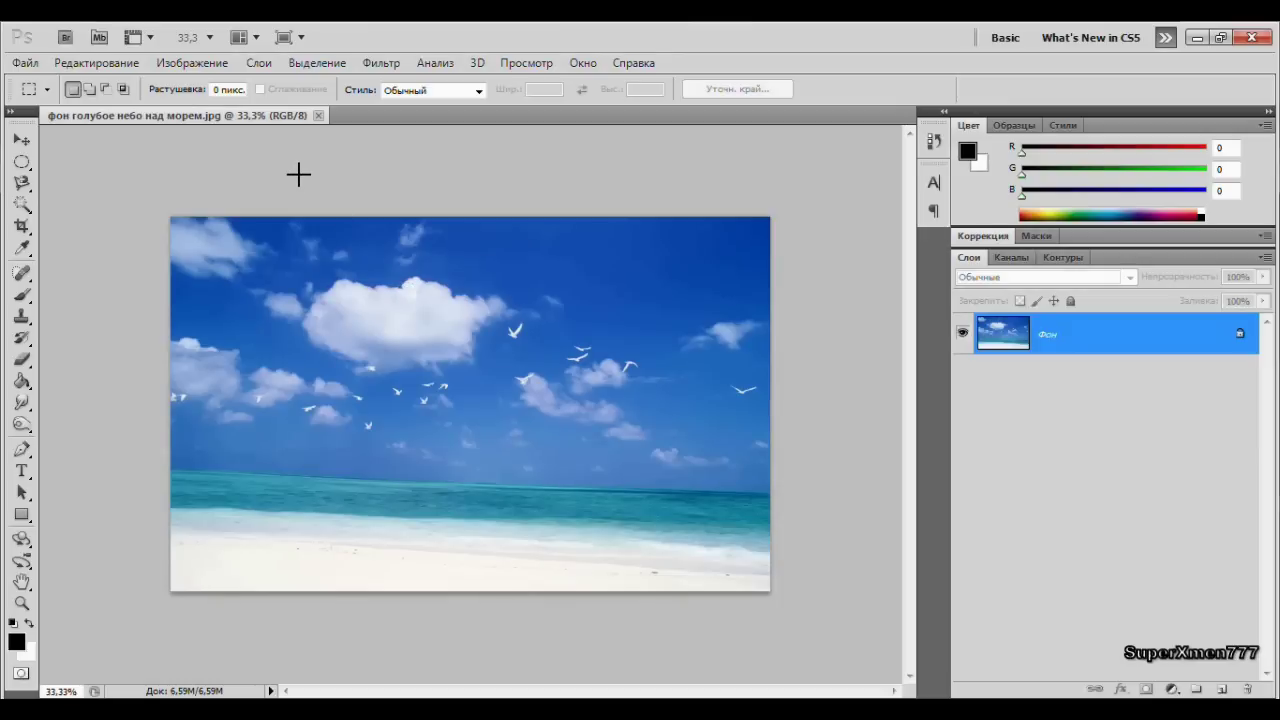
Open the фон девушка photo from the Desktop.
left_click(28, 63)
left_click(60, 103)
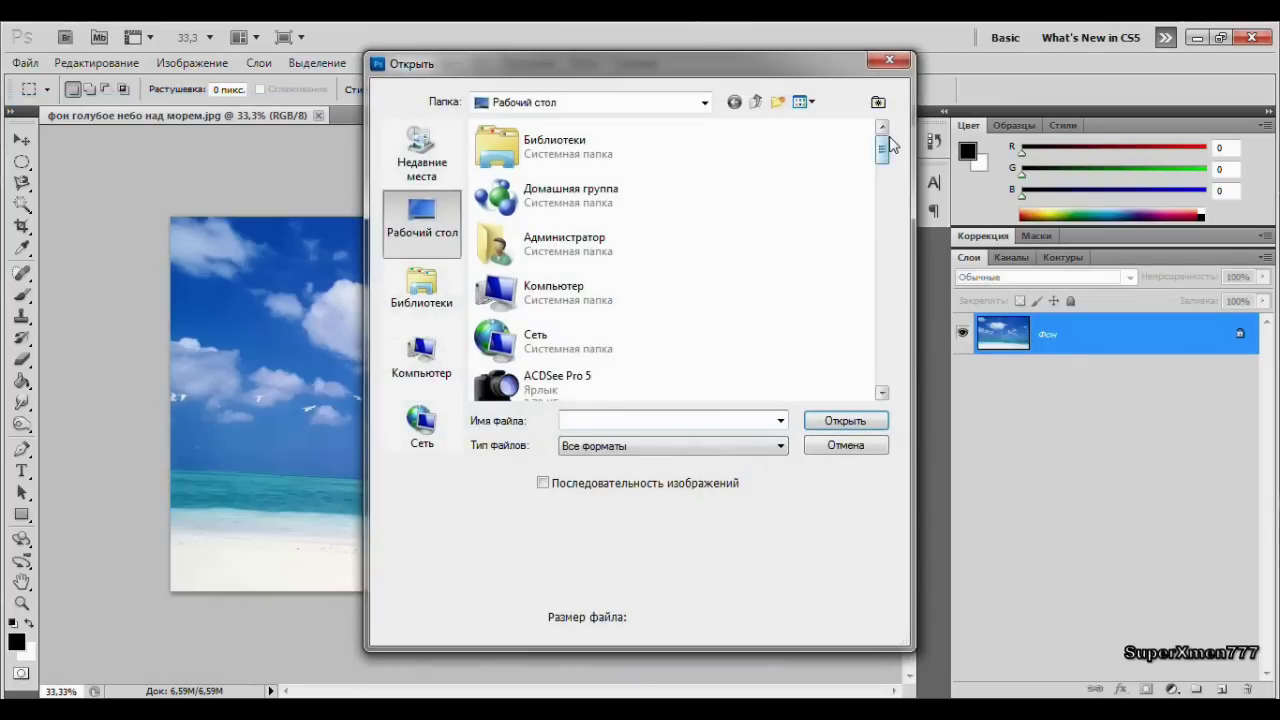
left_click_drag(882, 148, 888, 363)
left_click(617, 319)
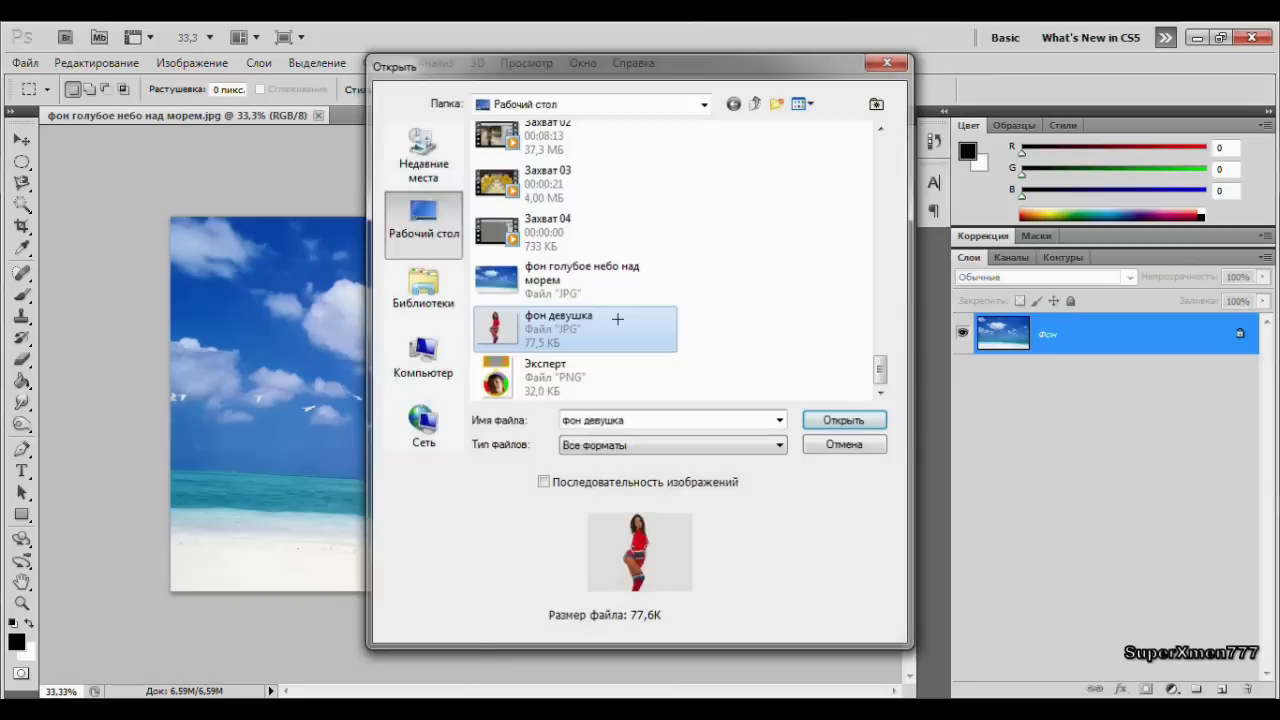
double_click(617, 319)
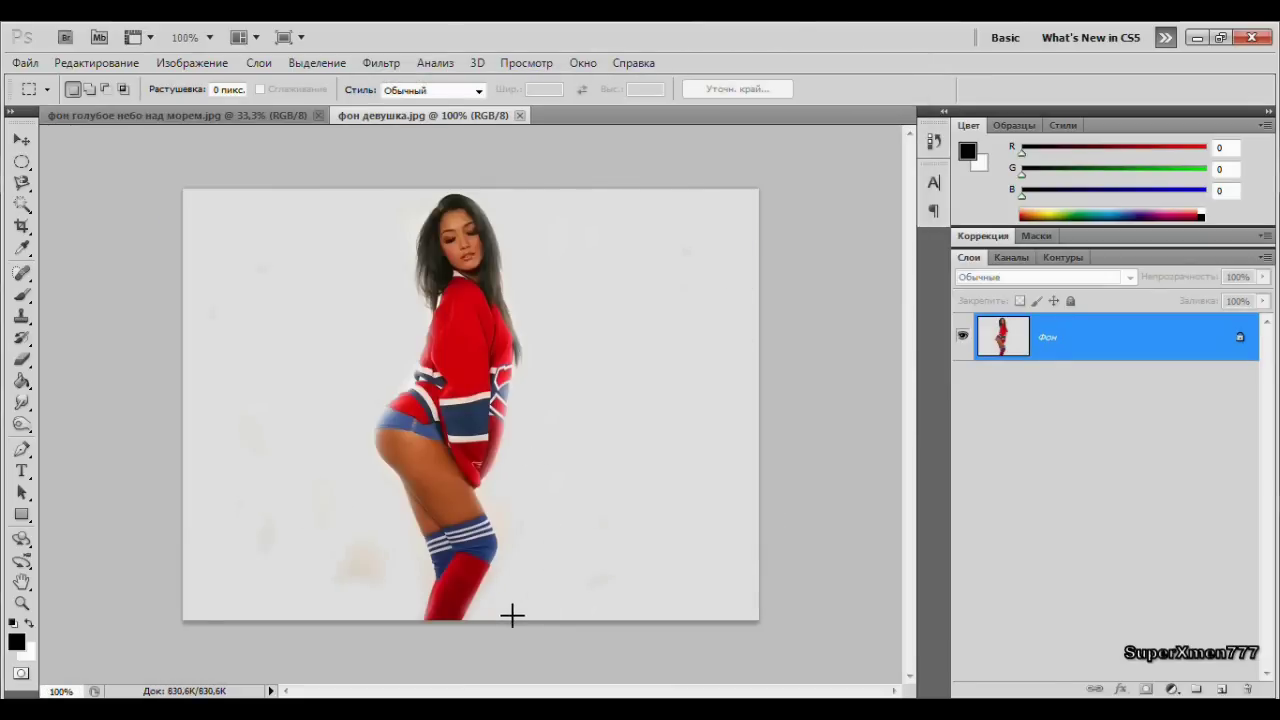
Open the в лесу forest photo from the Desktop.
left_click(26, 63)
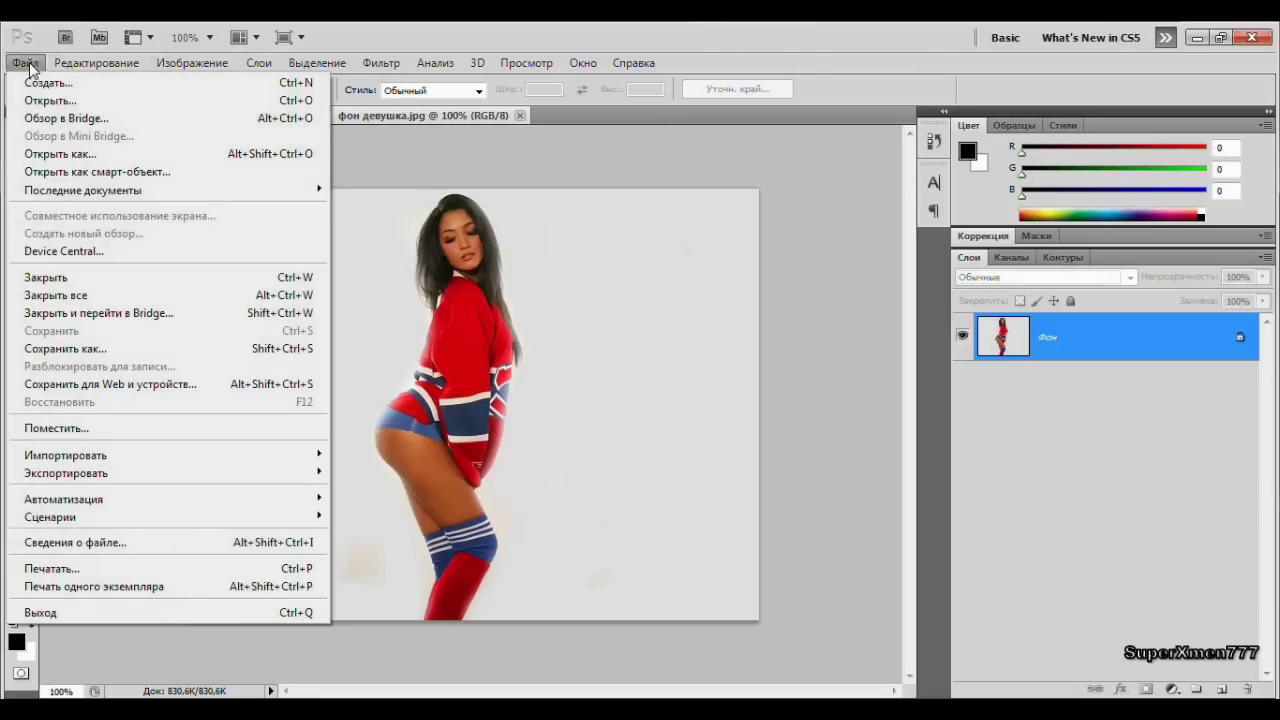
left_click(43, 101)
scroll(560, 260, "down", 5)
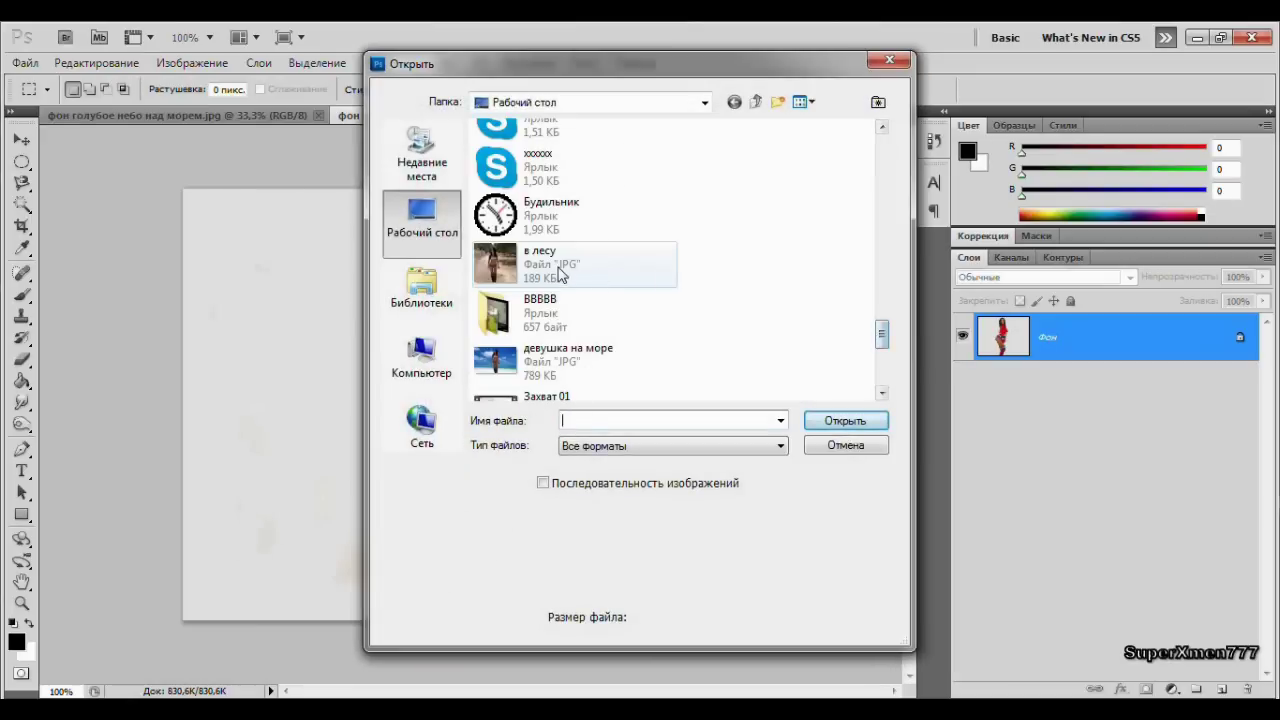
double_click(560, 260)
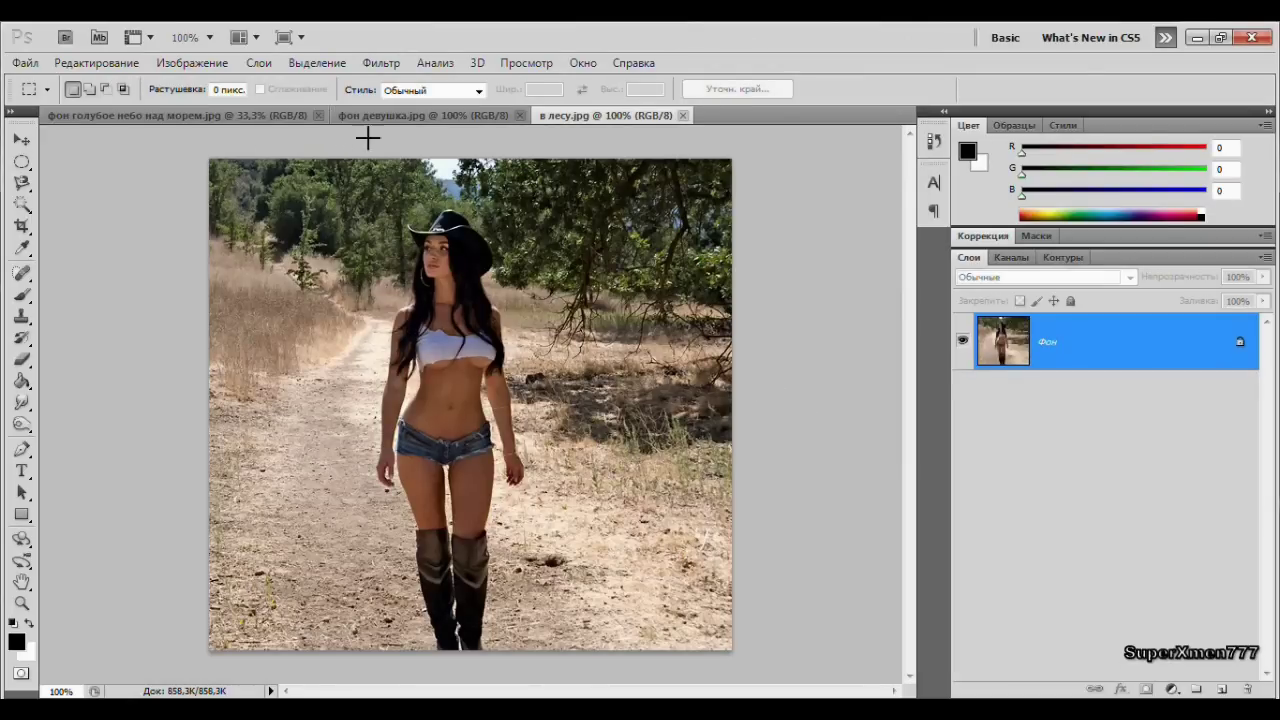
In фон девушка, select the white background with the Magic Wand at tolerance 32.
left_click(397, 116)
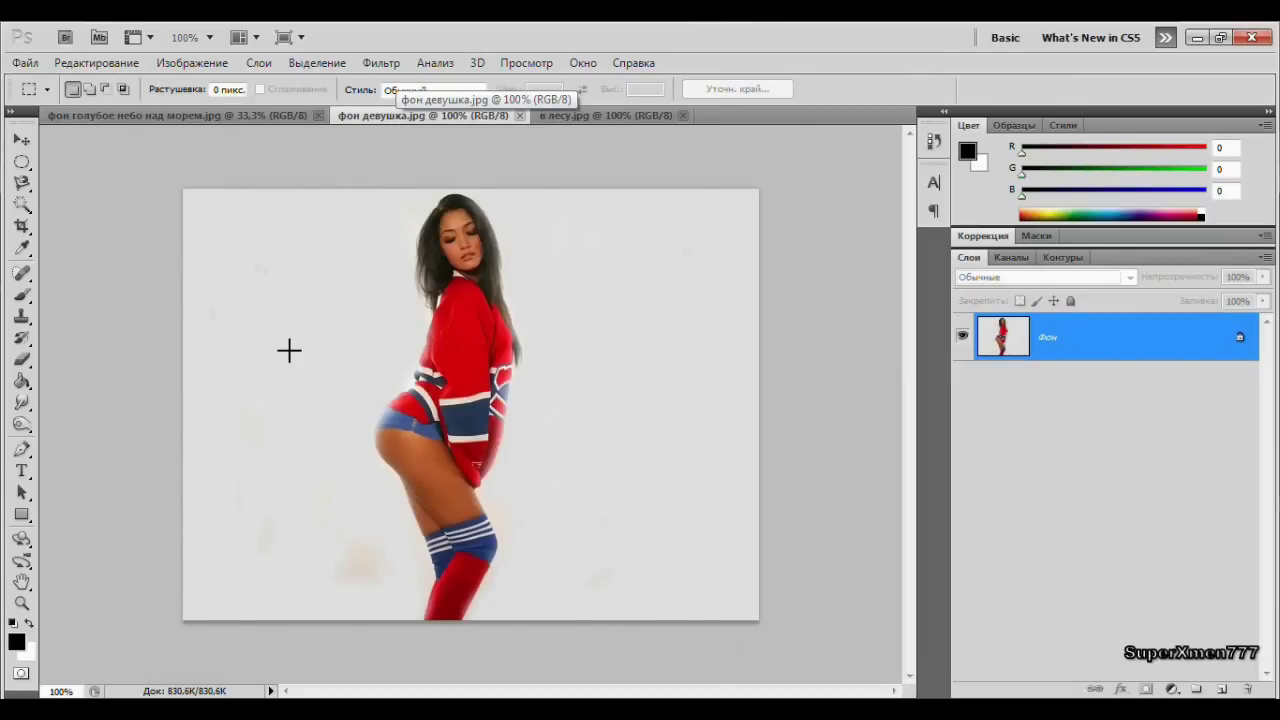
left_click(22, 205)
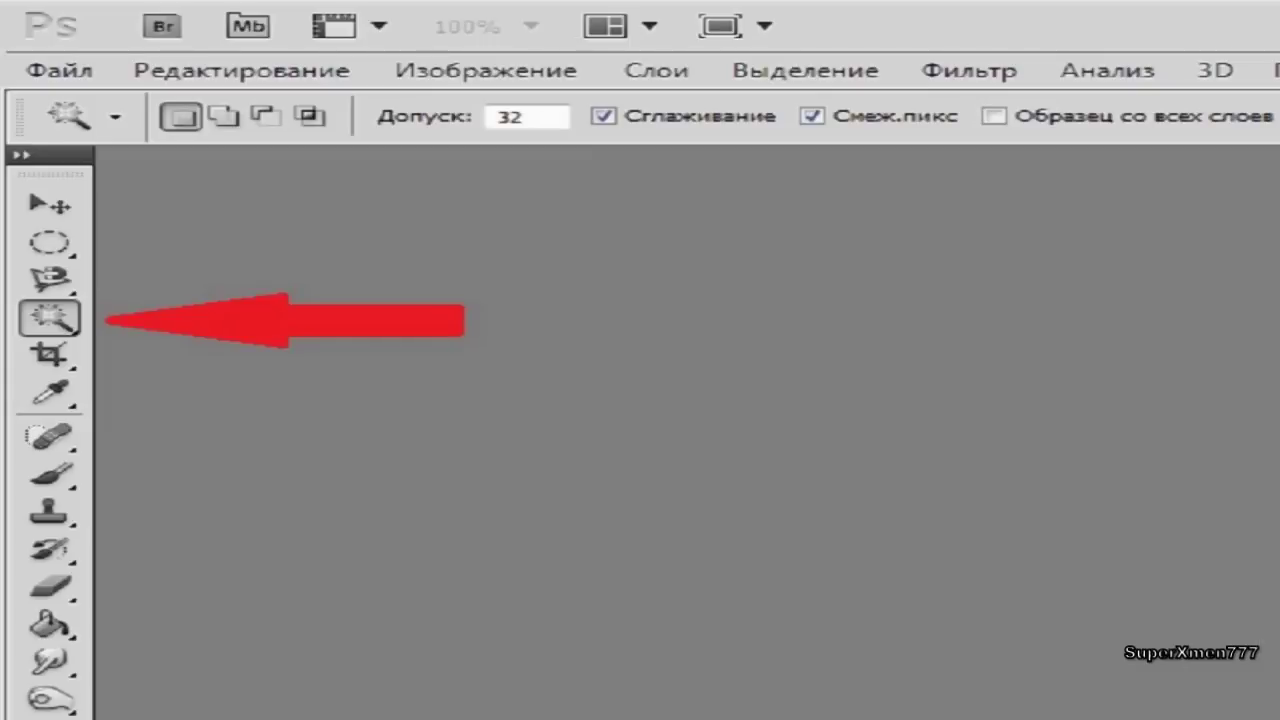
right_click(22, 205)
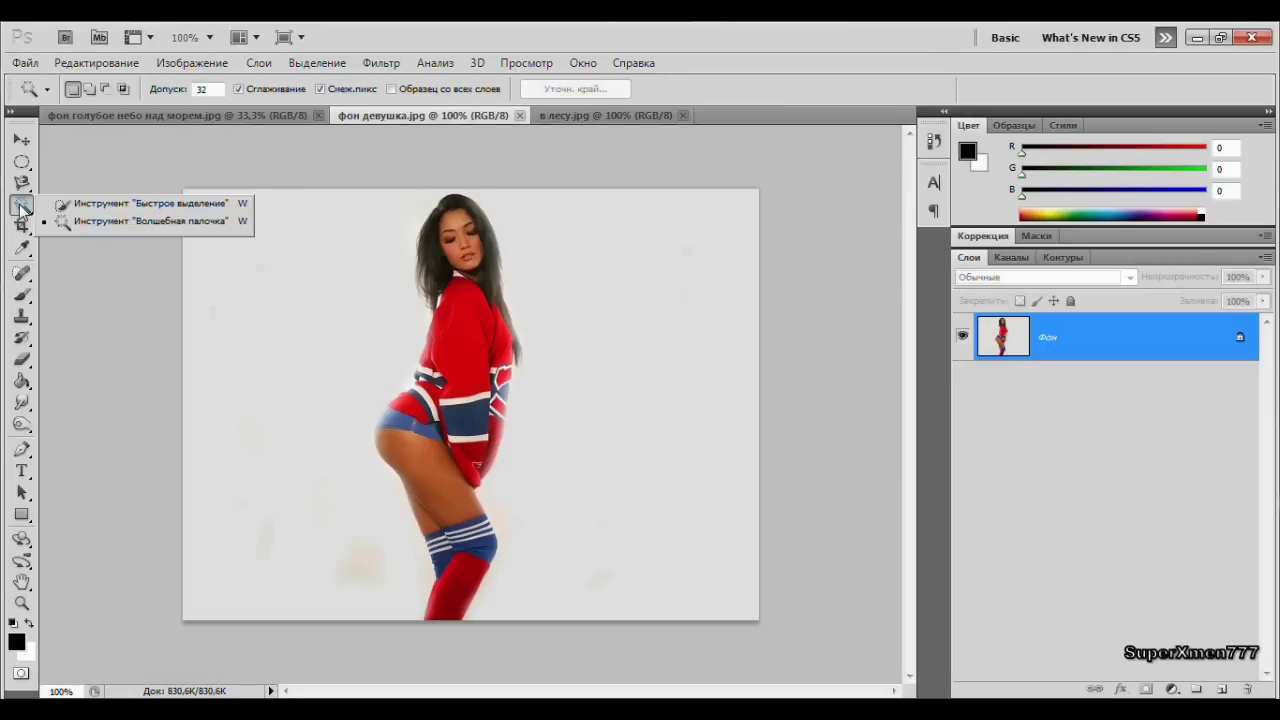
left_click(81, 224)
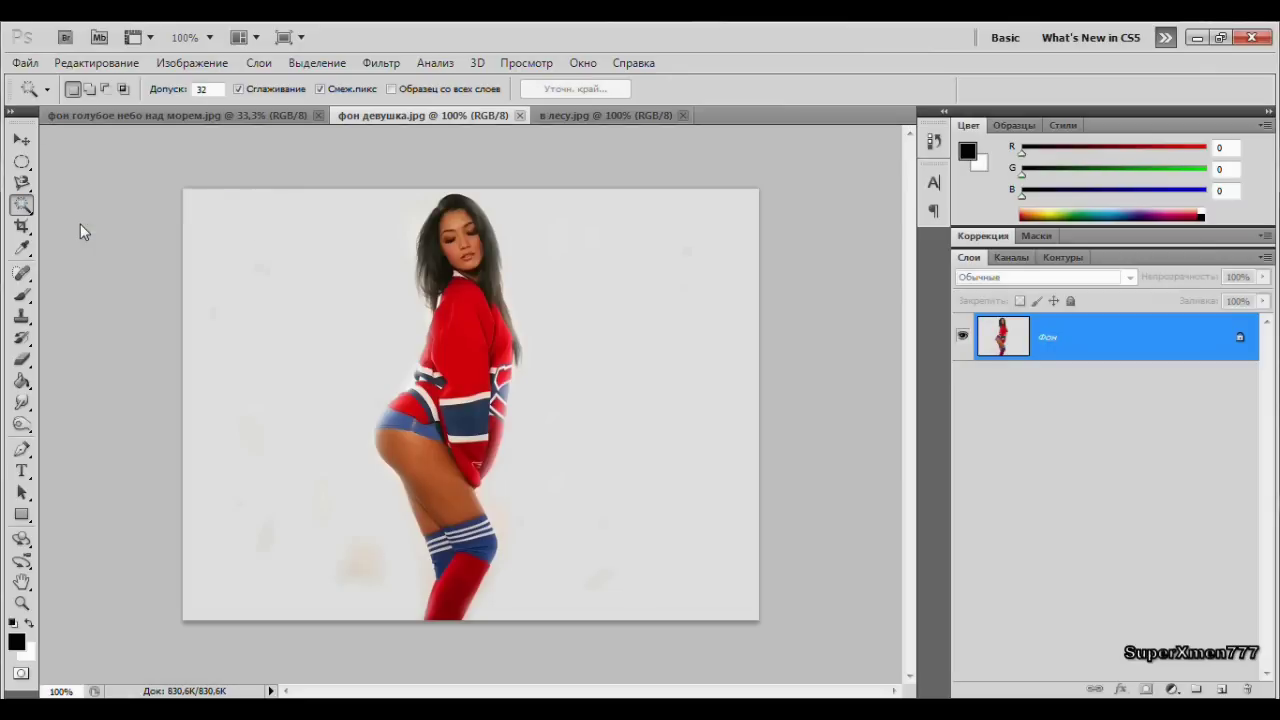
left_click(367, 299)
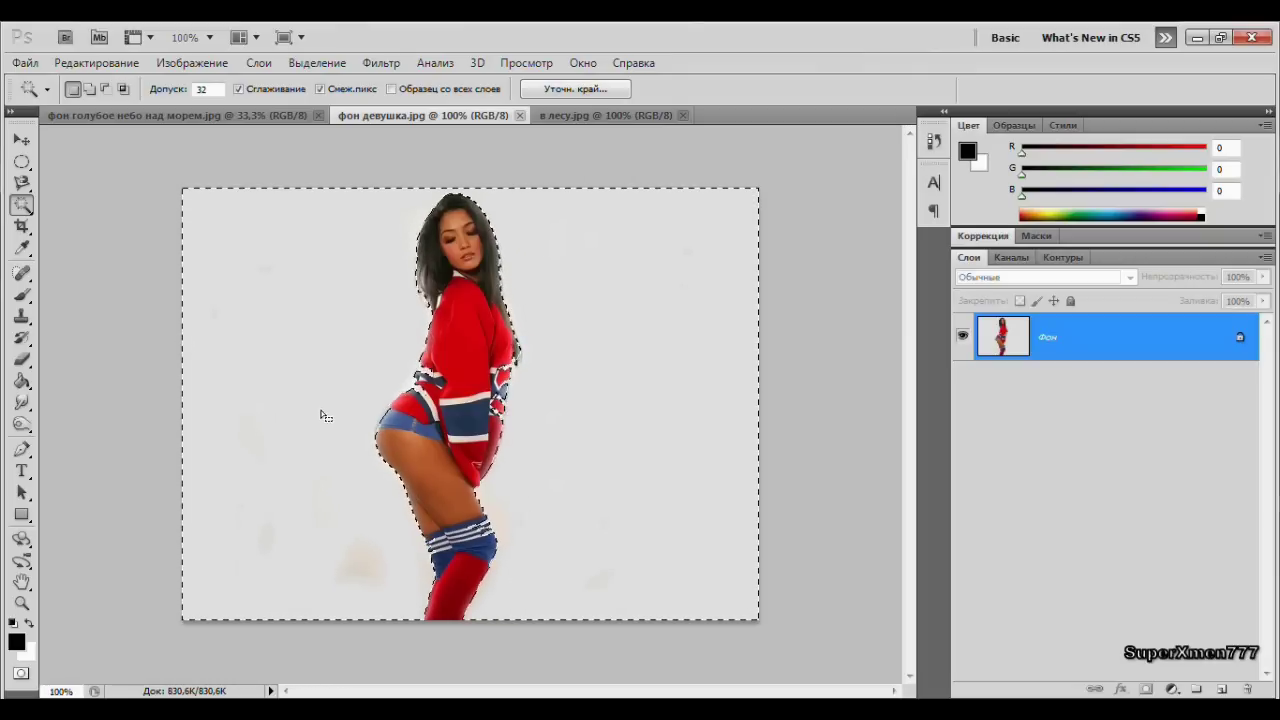
Inverse the selection so the girl in the red jersey is selected, ready to move.
left_click(326, 63)
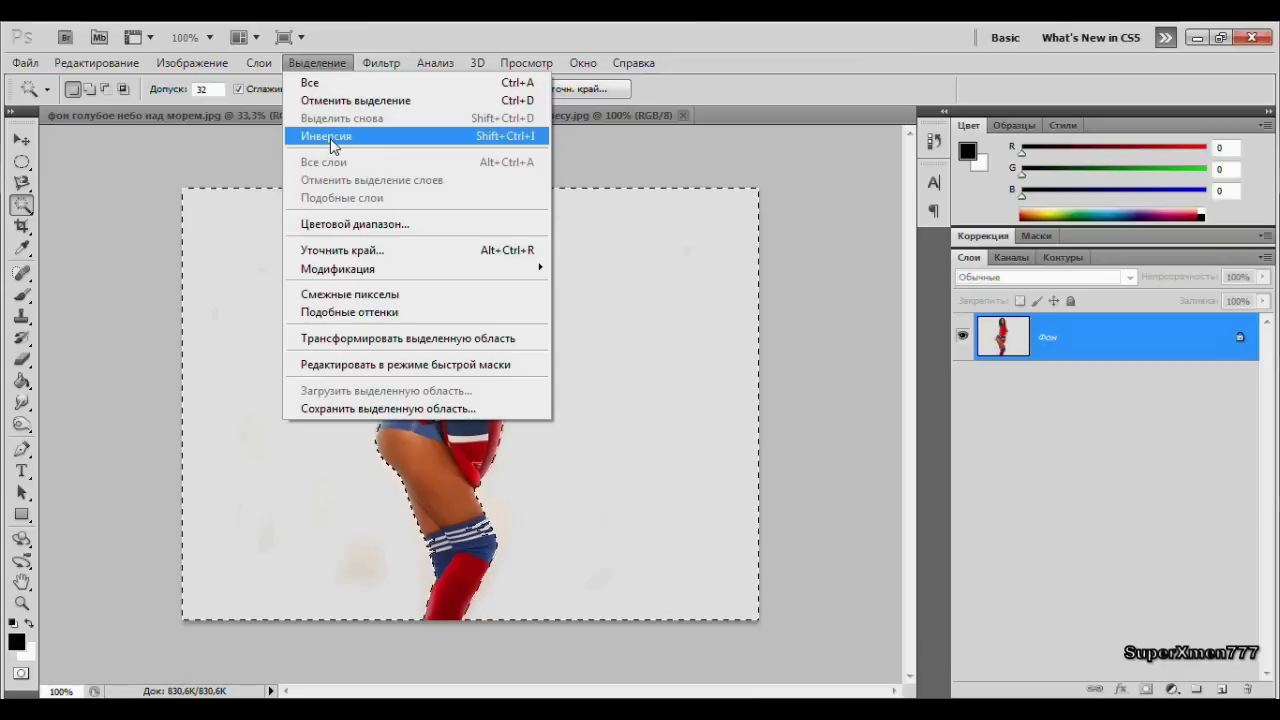
left_click(560, 161)
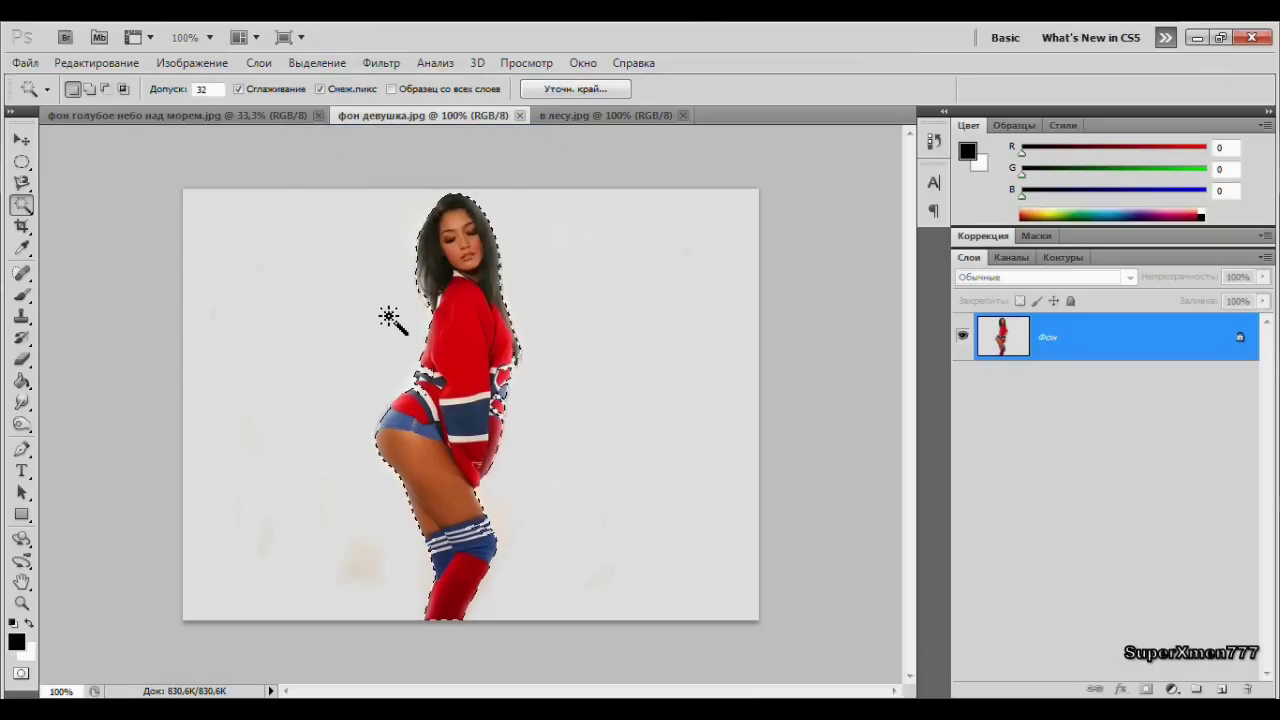
key("v")
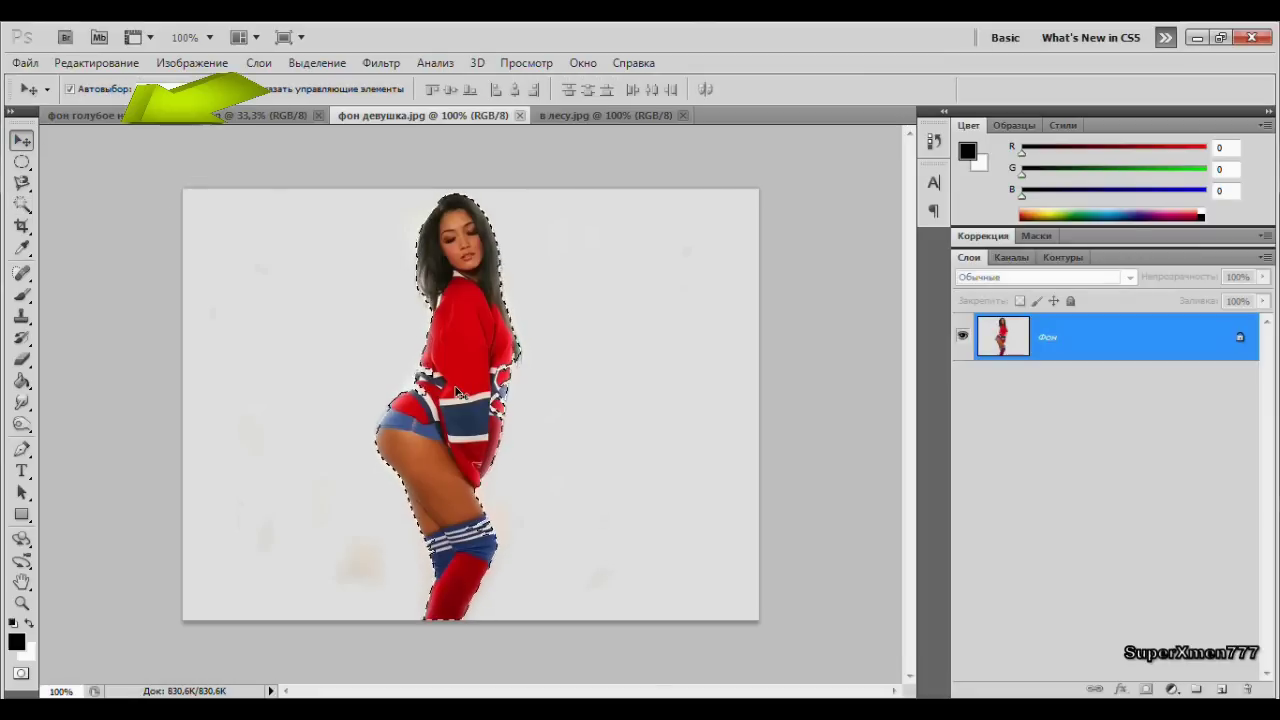
Drag the girl onto the sky picture, delete that trial Слой 1, and show в лесу.
mouse_move(455, 393)
left_mouse_down()
mouse_move(160, 120)
mouse_move(433, 373)
left_mouse_up()
left_click_drag(449, 418, 449, 420)
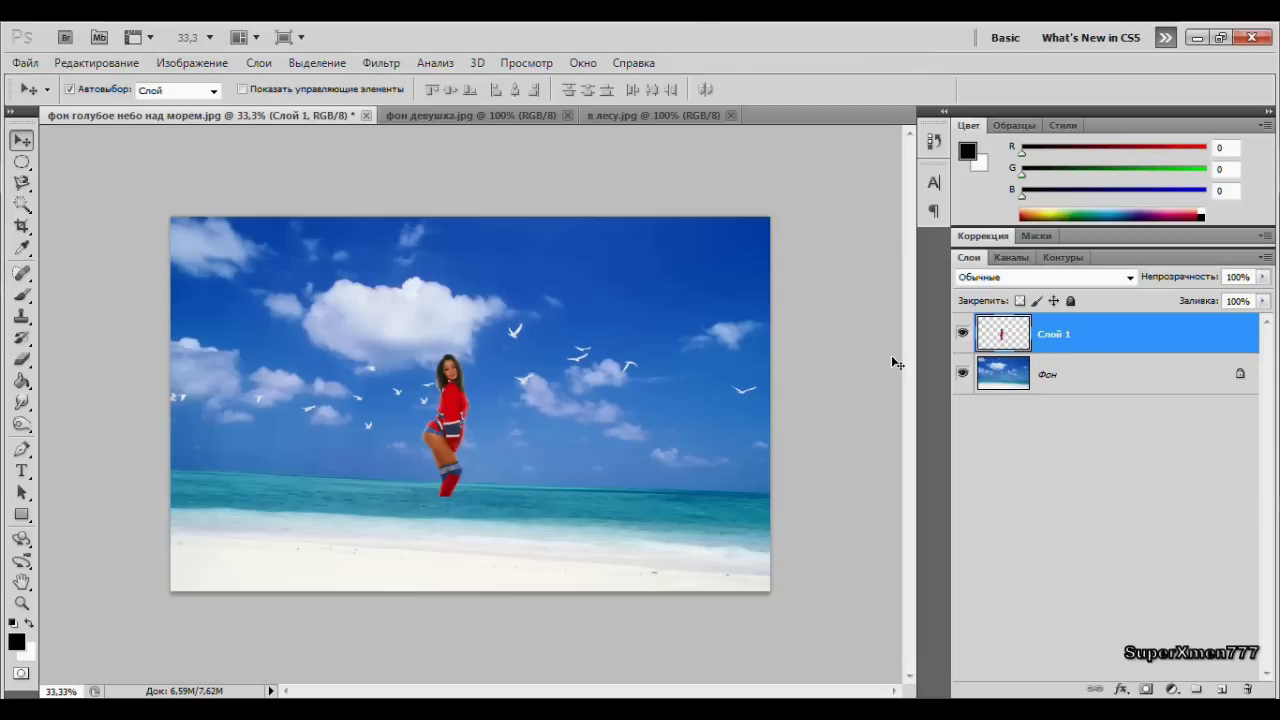
left_click_drag(1137, 340, 1248, 690)
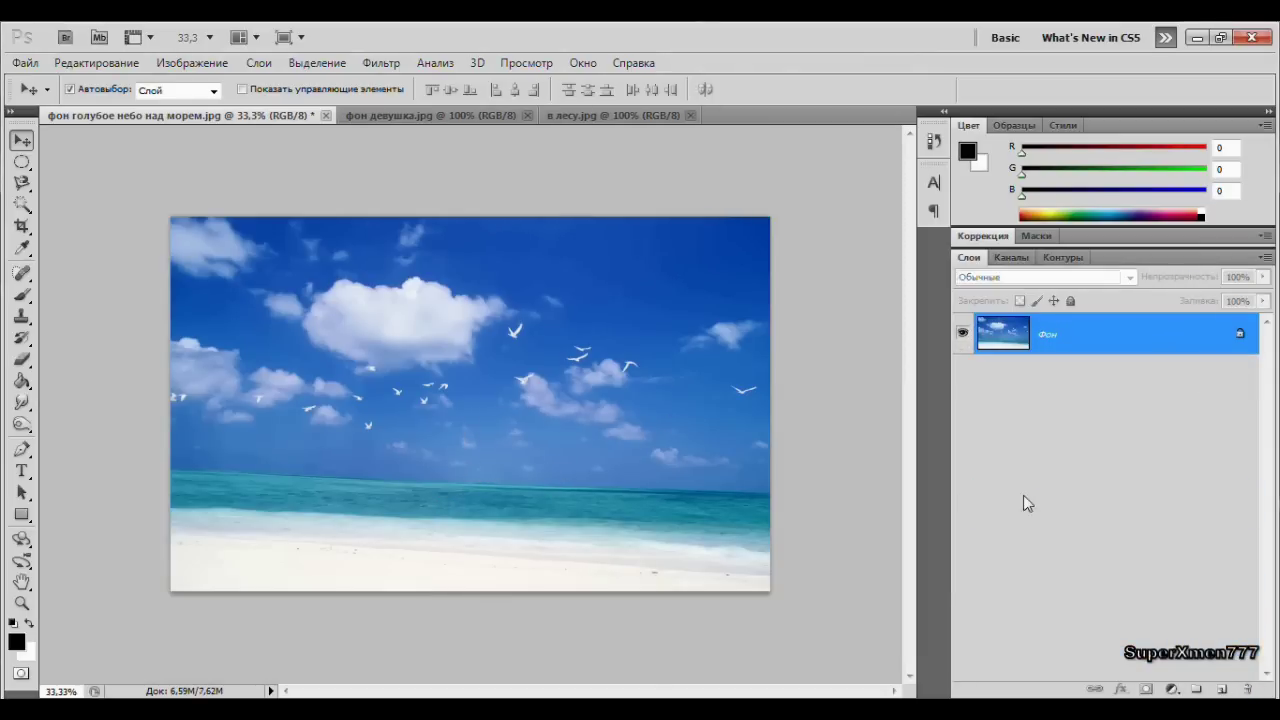
left_click(417, 113)
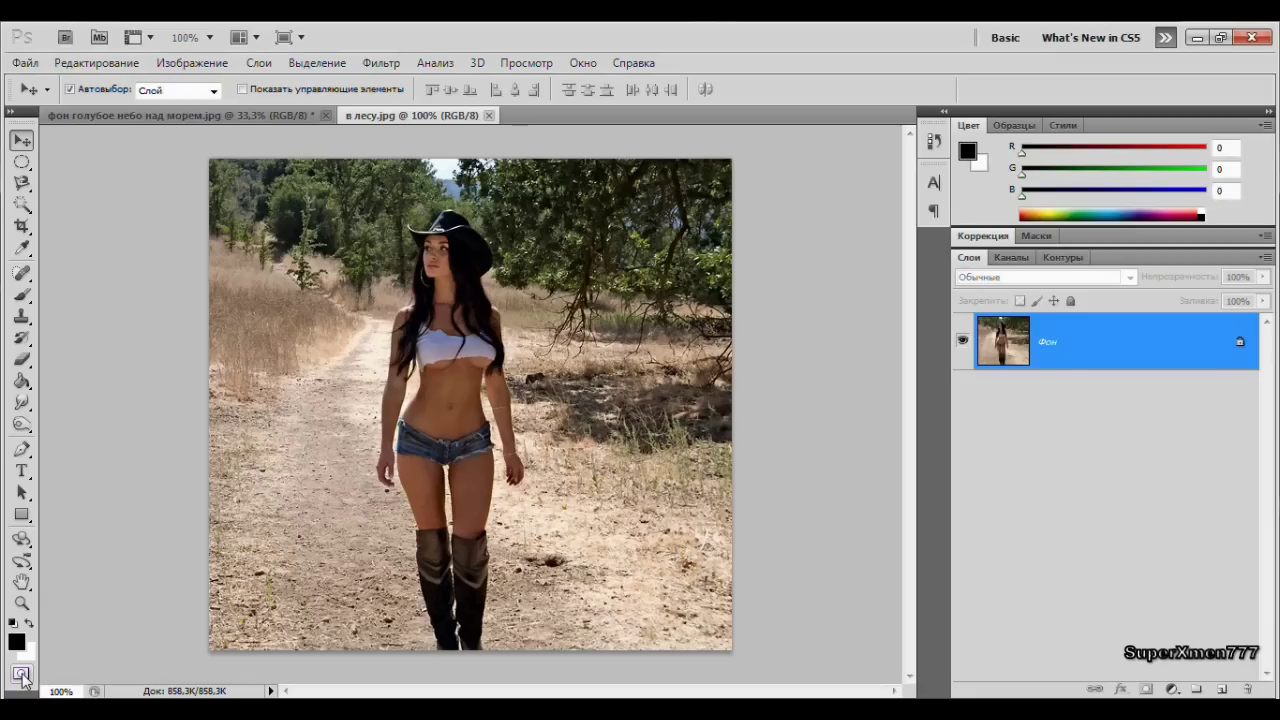
Enter Quick Mask mode with a 22 px, full-hardness brush on в лесу.
left_click(22, 676)
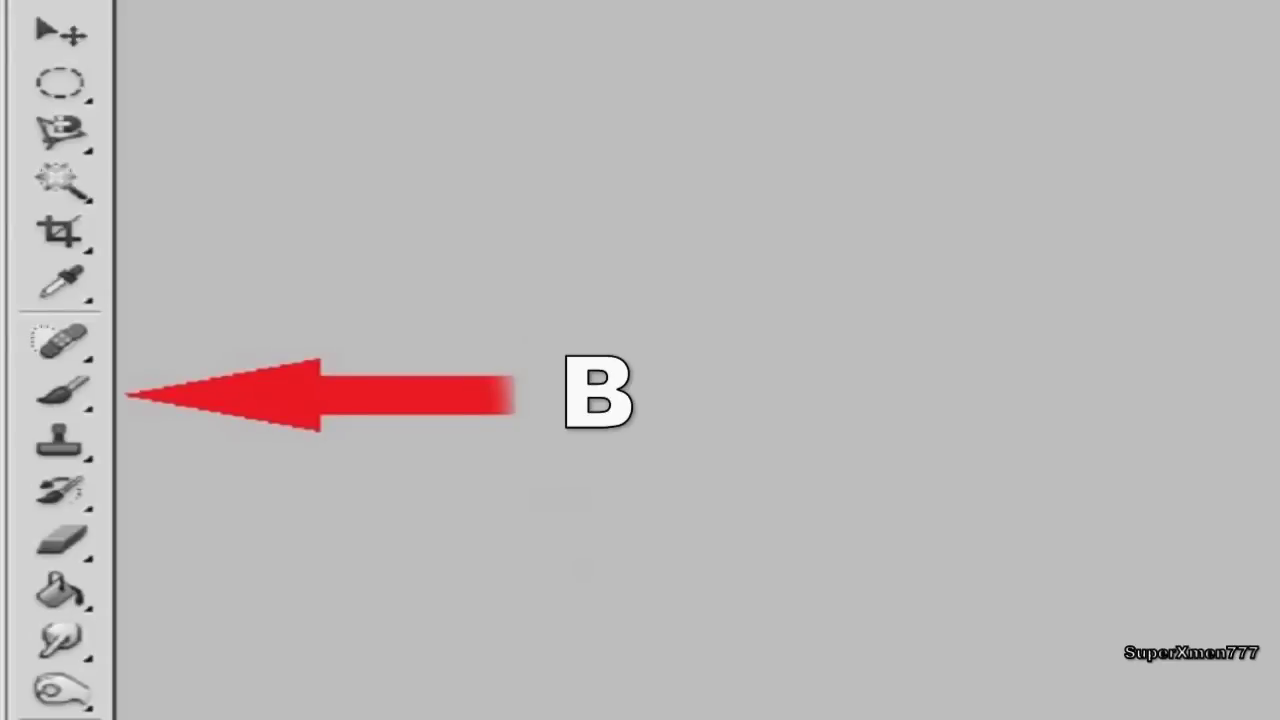
left_click(24, 296)
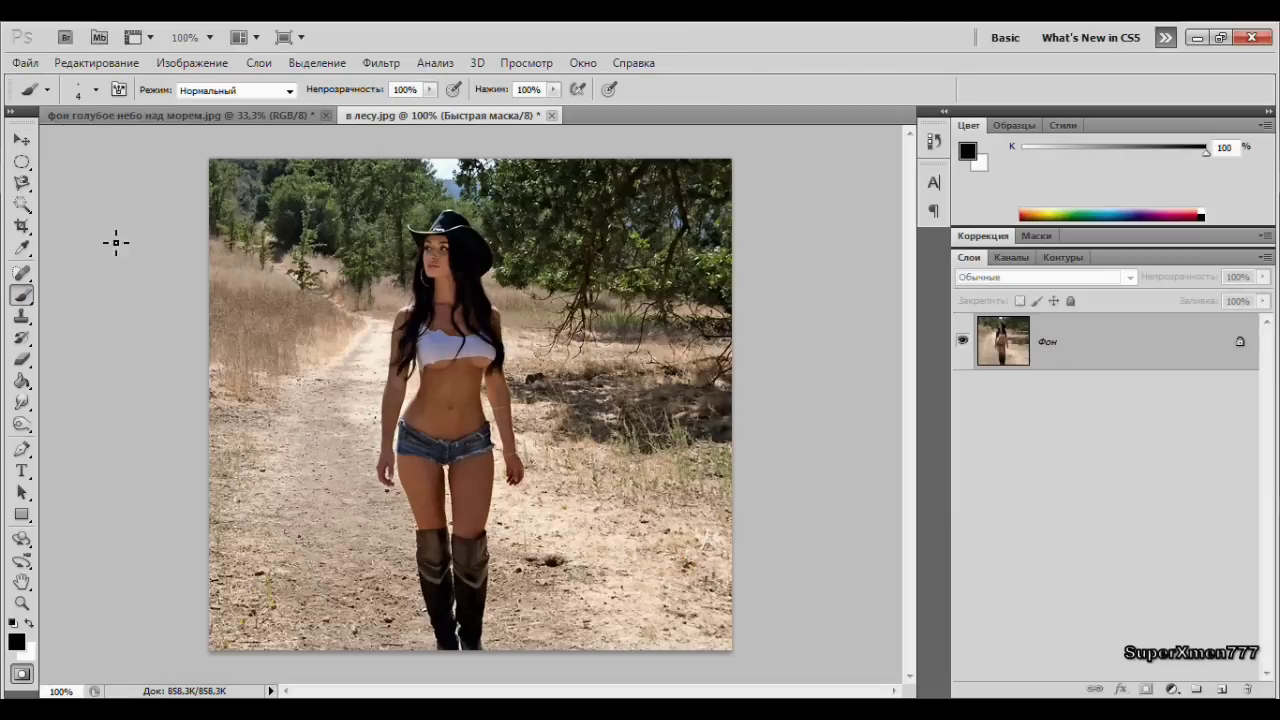
left_click(96, 90)
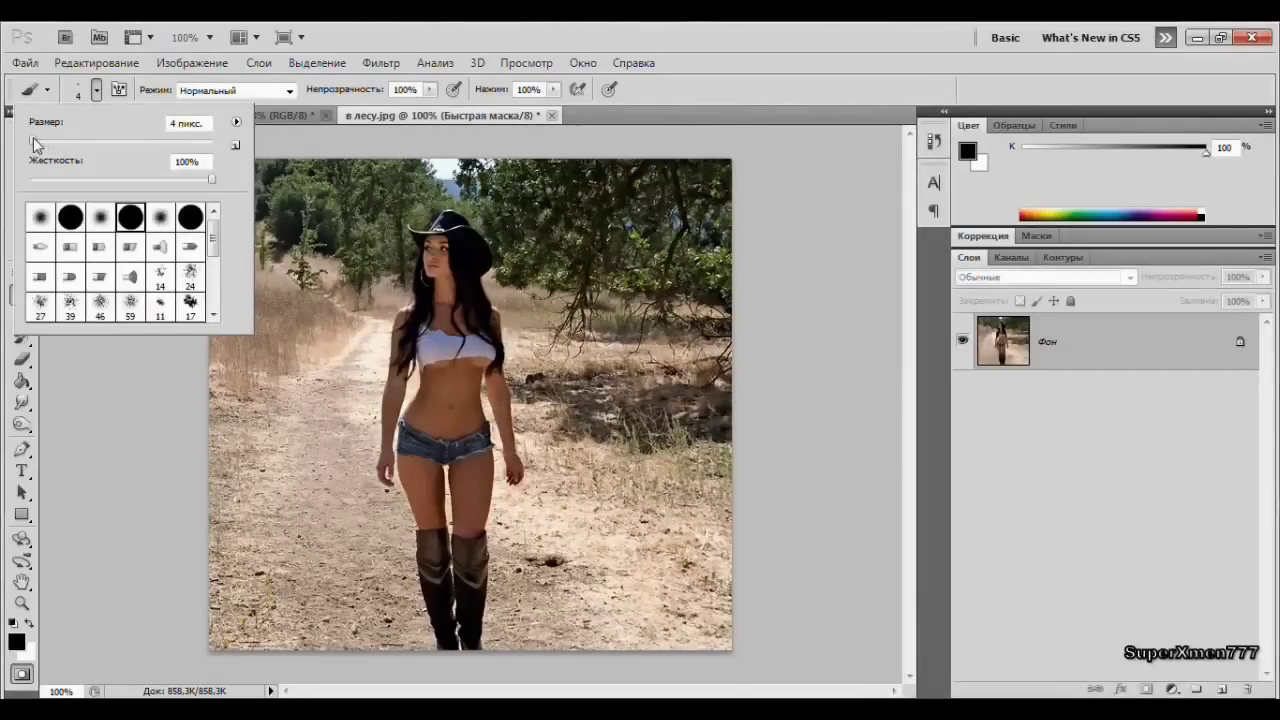
left_click_drag(33, 141, 48, 141)
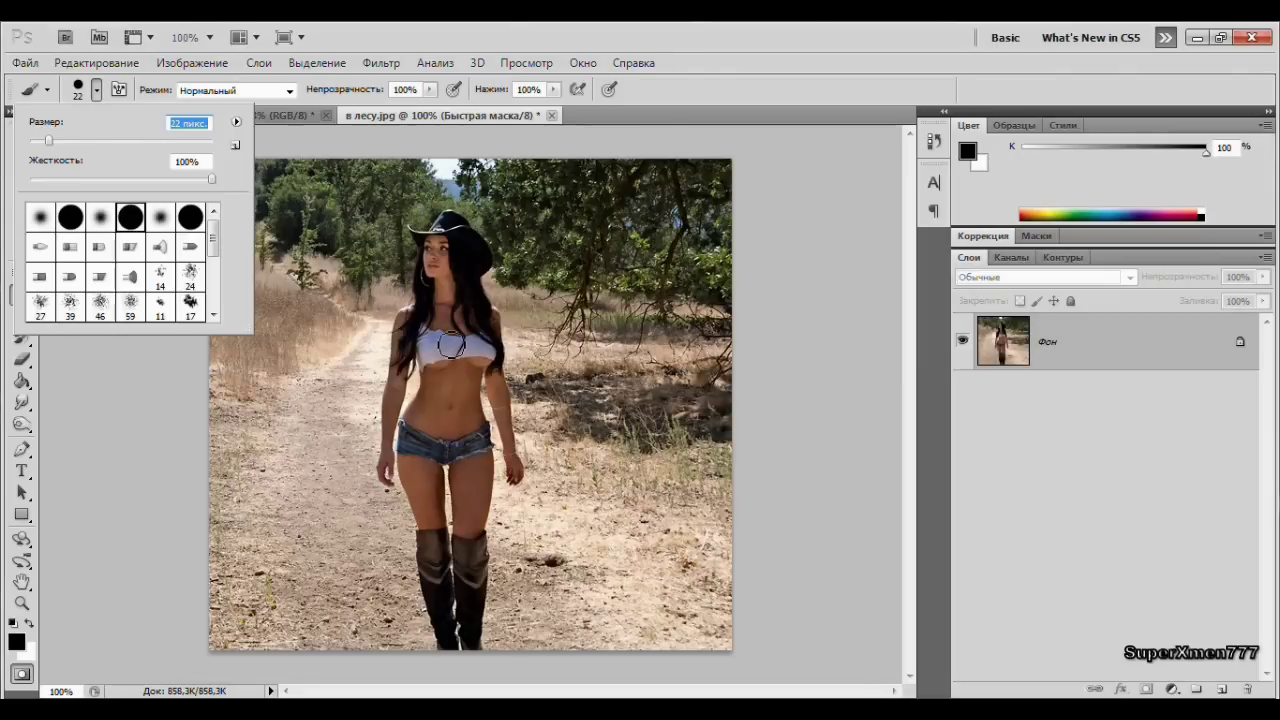
left_click(451, 343)
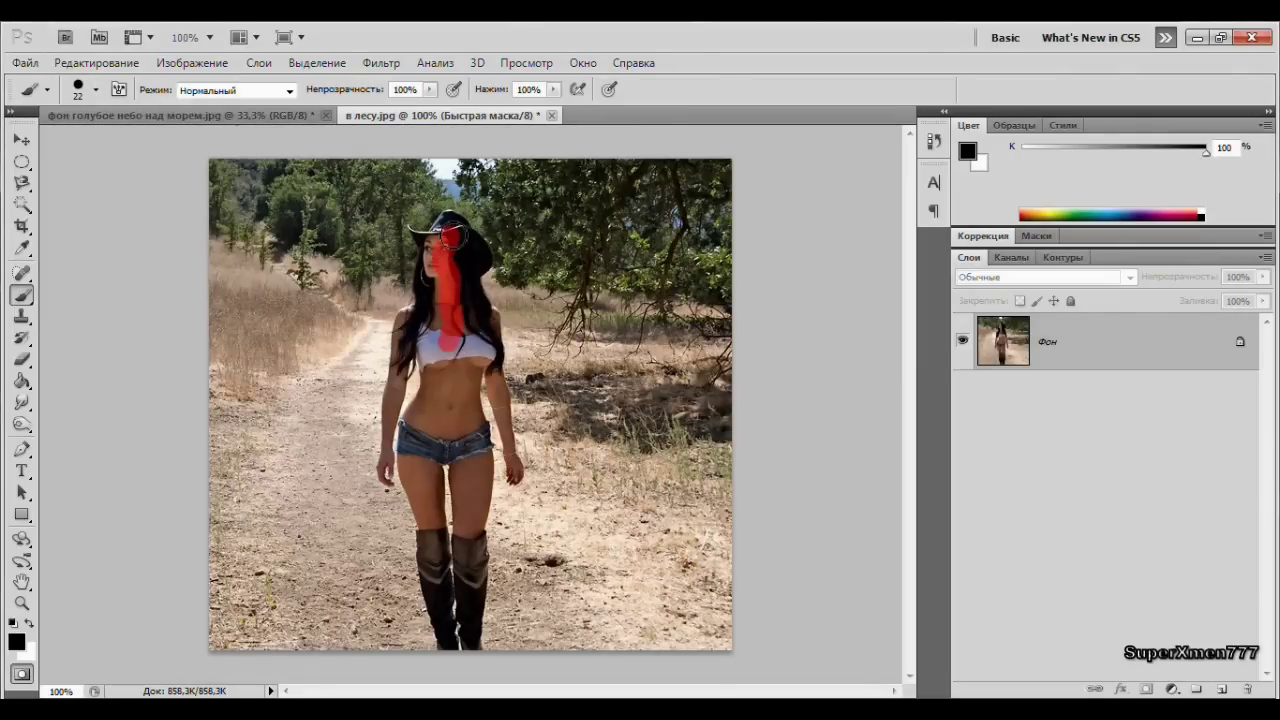
Paint quick-mask red over the cowgirl's face, hat, legs and boots, then shrink the brush to 10 px.
mouse_move(451, 343)
left_mouse_down()
mouse_move(452, 222)
mouse_move(407, 366)
mouse_move(453, 220)
mouse_move(489, 317)
mouse_move(430, 380)
mouse_move(461, 519)
left_mouse_up()
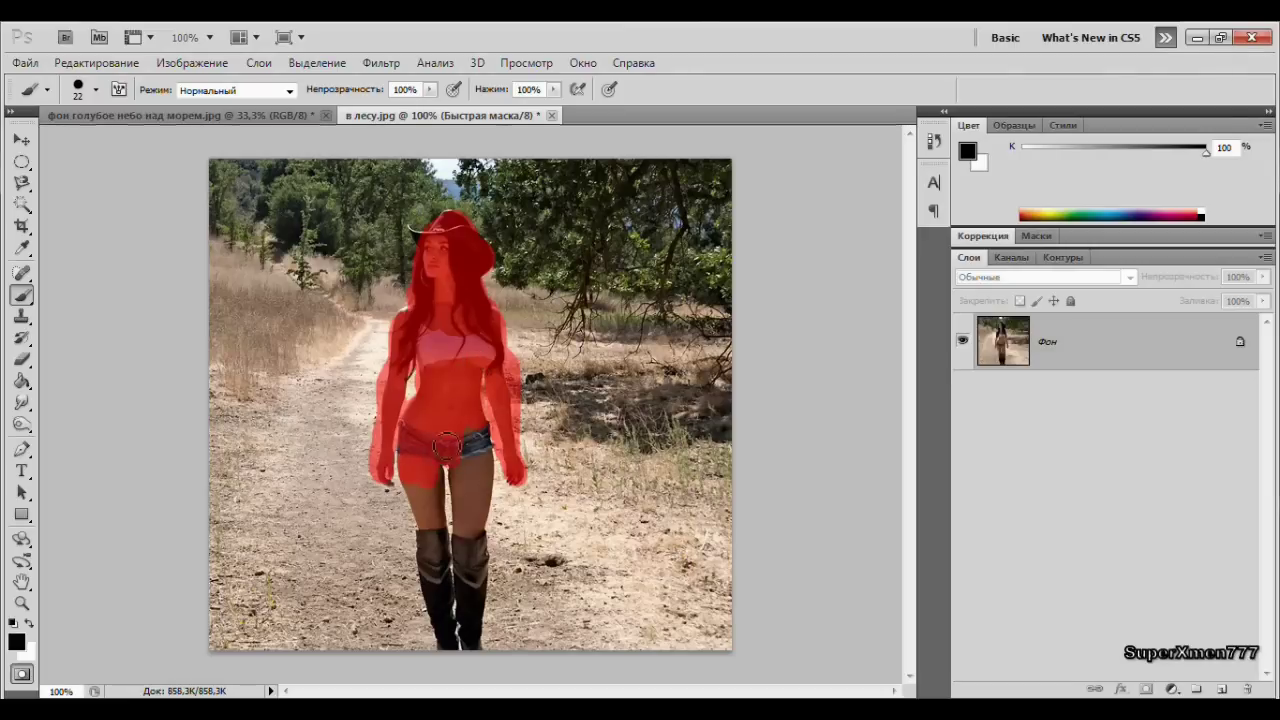
left_click_drag(490, 452, 471, 640)
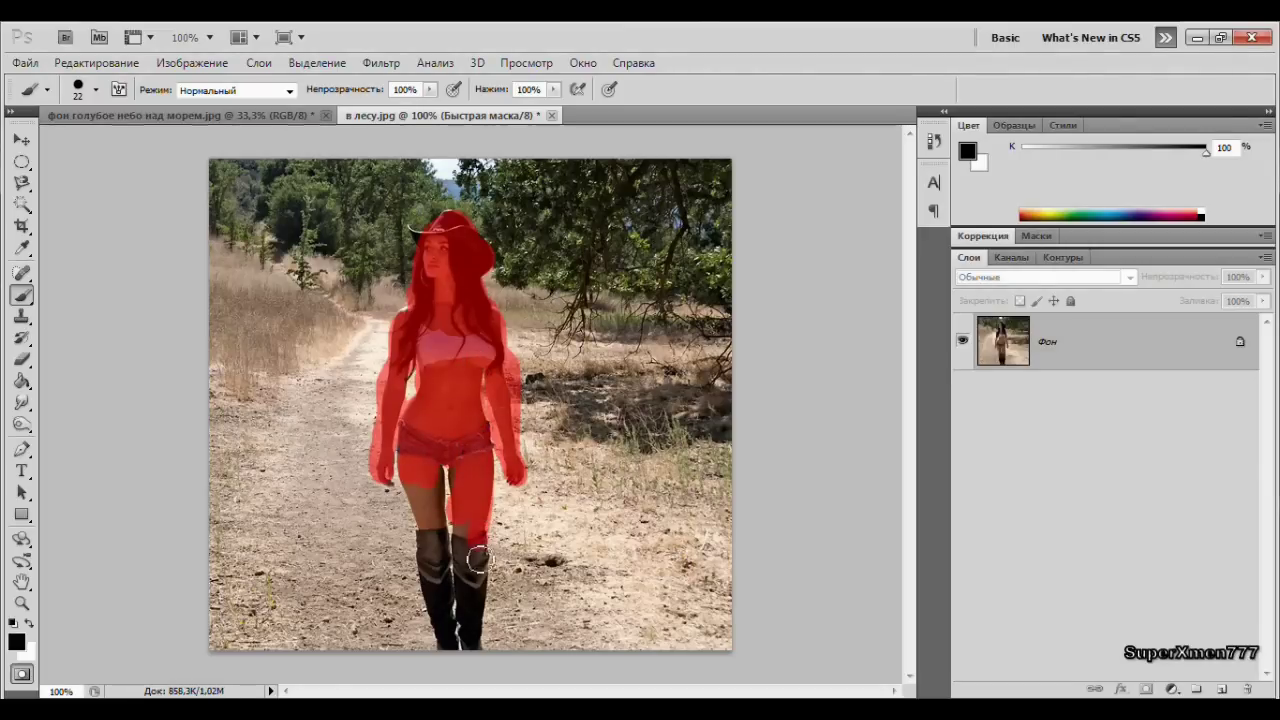
mouse_move(437, 462)
left_mouse_down()
mouse_move(443, 617)
mouse_move(409, 449)
mouse_move(423, 471)
mouse_move(459, 474)
left_mouse_up()
key("bracketleft")
key("bracketleft")
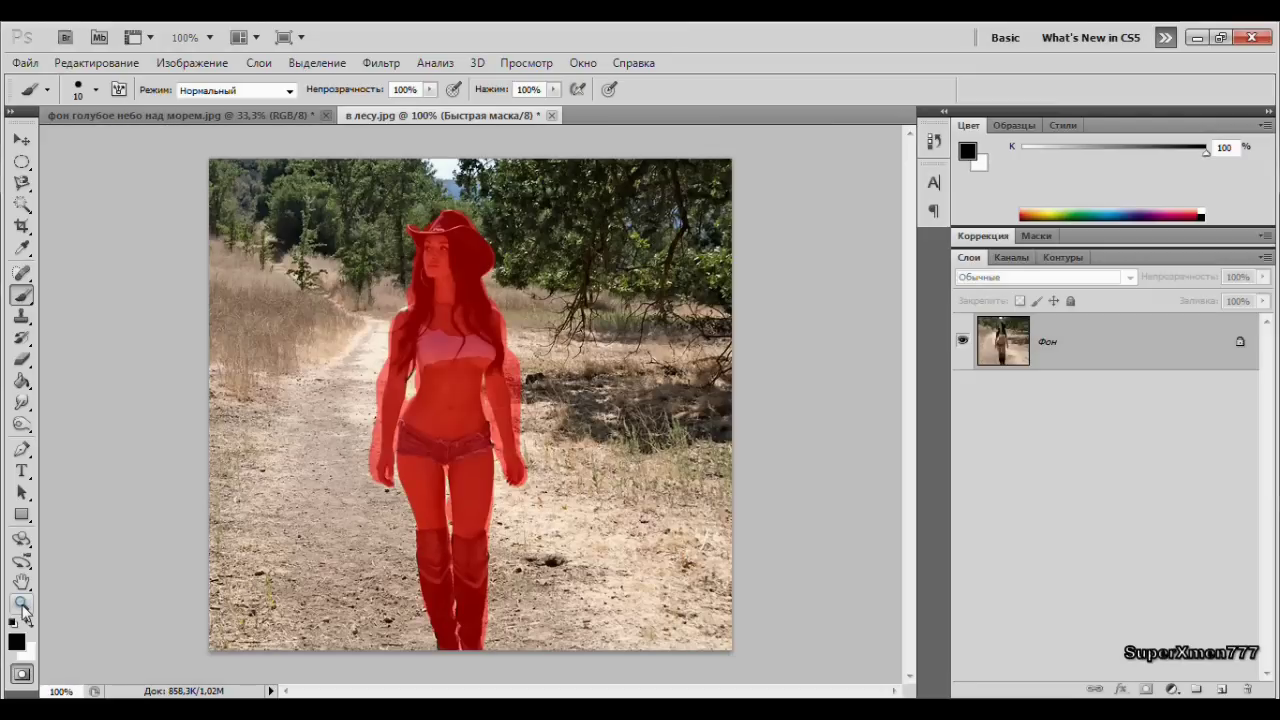
left_click(22, 604)
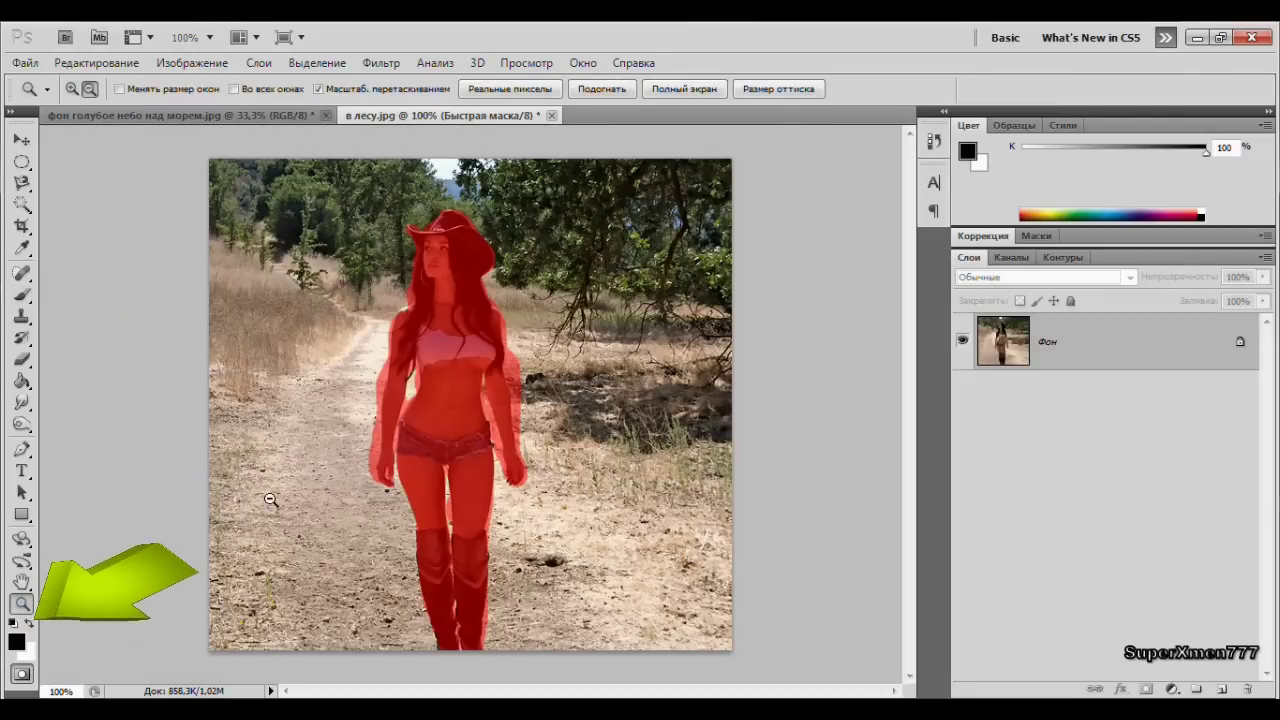
Zoom to 200% on the cowgirl and swap the brush colour to white.
key("ctrl+plus")
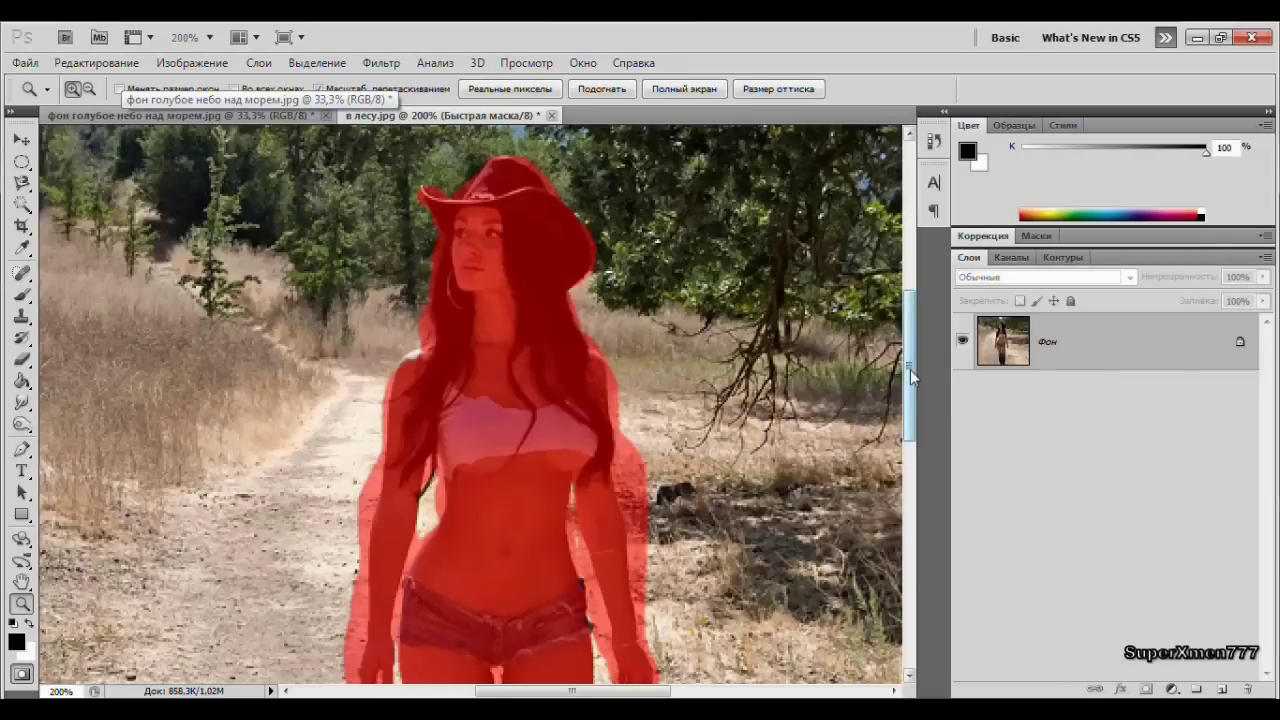
left_click_drag(910, 369, 910, 379)
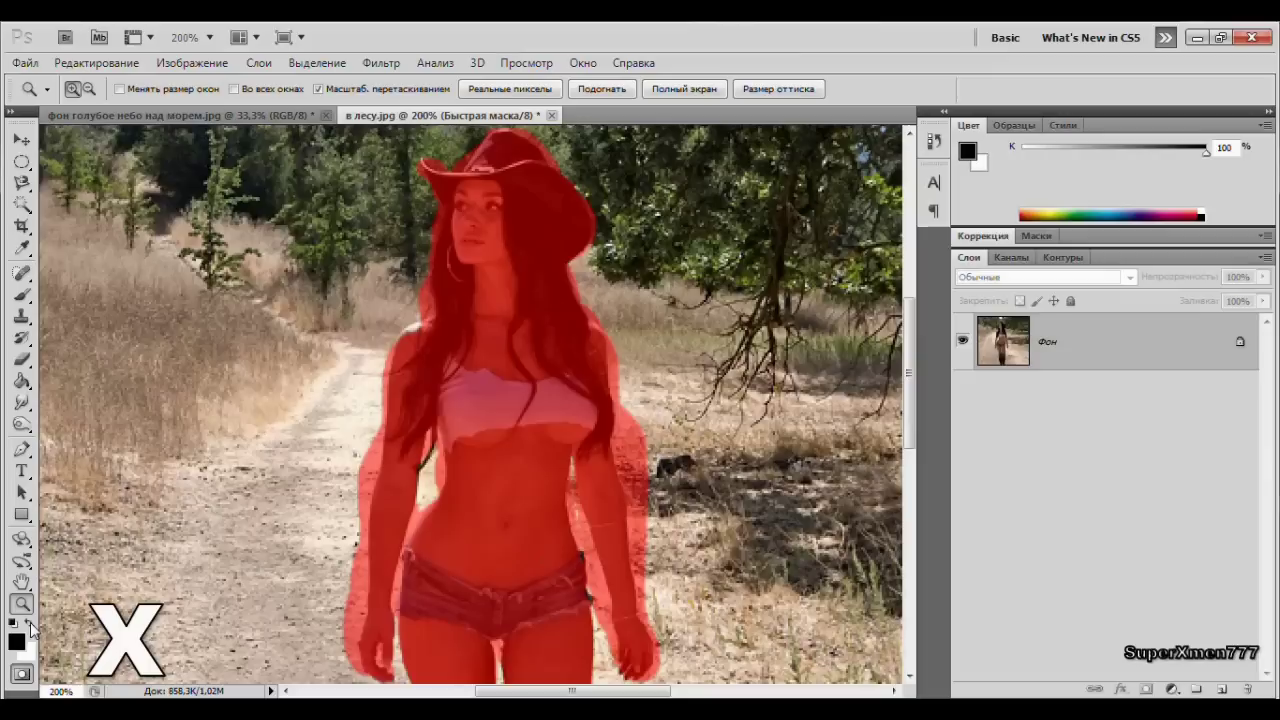
key("x")
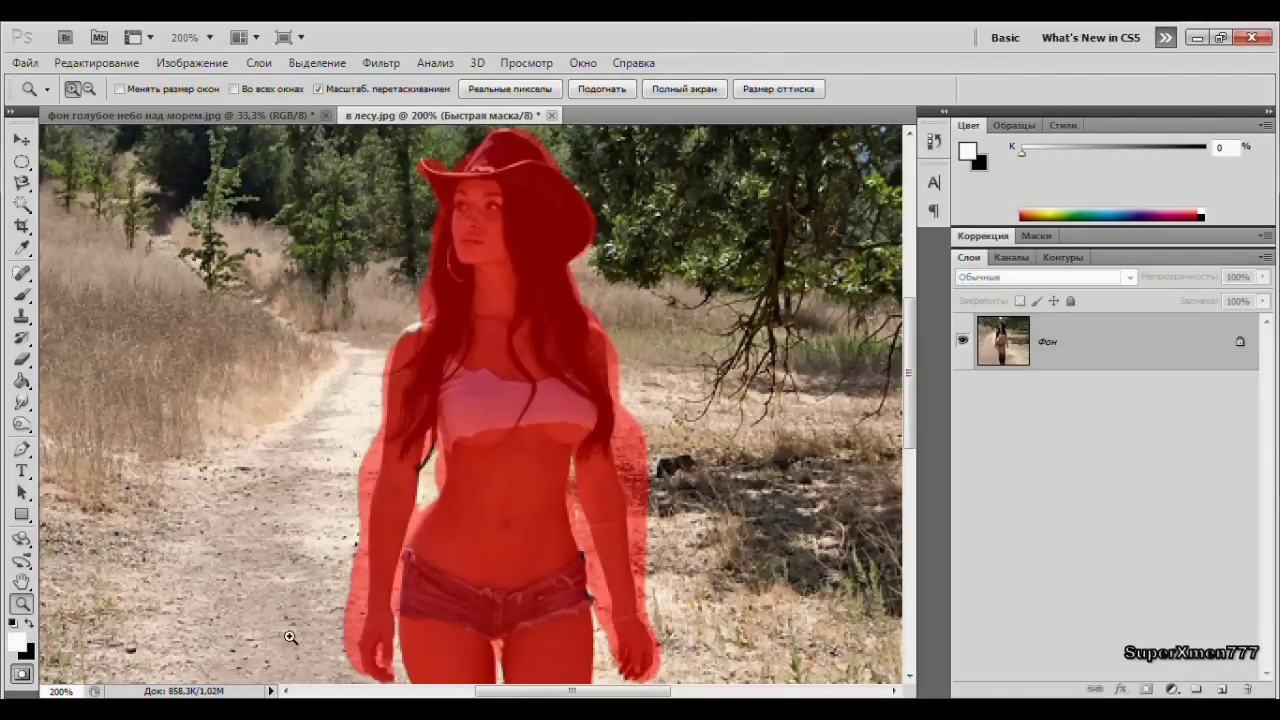
key("b")
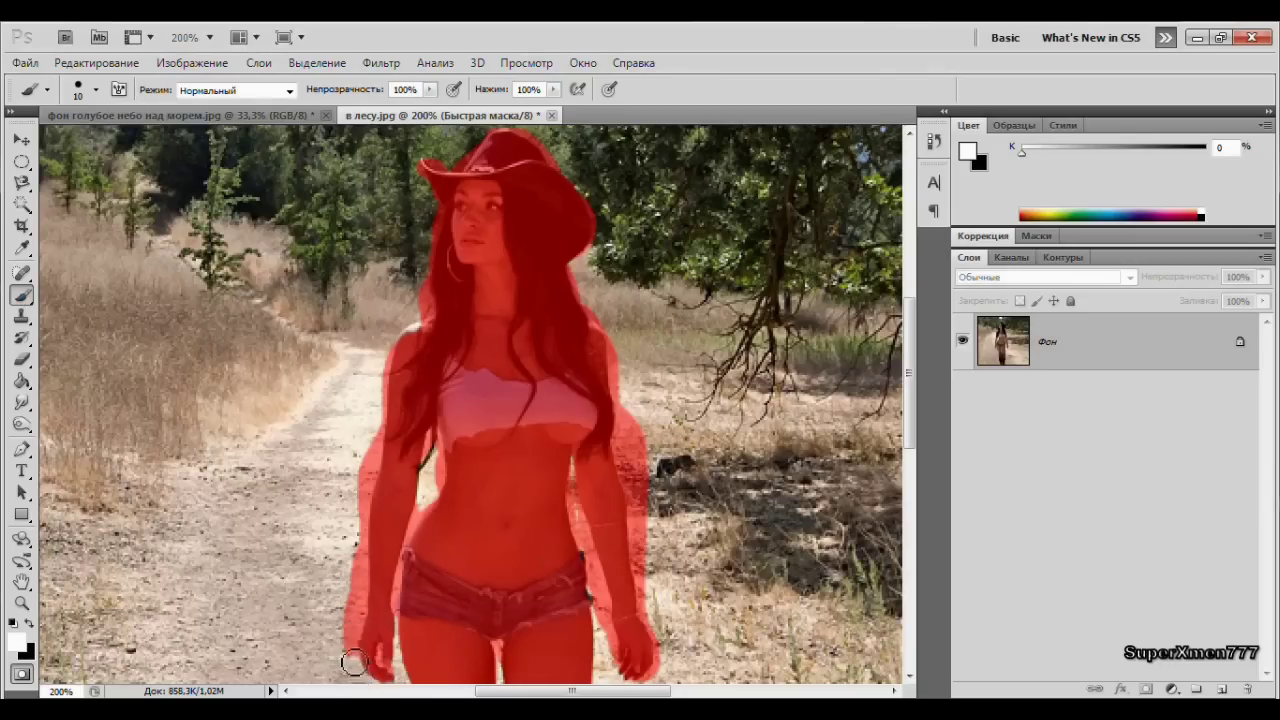
Erase mask overspill along the left hand, arm, waist and right forearm with 8 and 6 px brushes.
left_click_drag(353, 652, 357, 634)
mouse_move(360, 622)
left_mouse_down()
mouse_move(372, 423)
mouse_move(436, 215)
mouse_move(420, 170)
mouse_move(528, 128)
mouse_move(600, 203)
mouse_move(587, 288)
mouse_move(620, 347)
mouse_move(665, 665)
mouse_move(668, 645)
left_mouse_up()
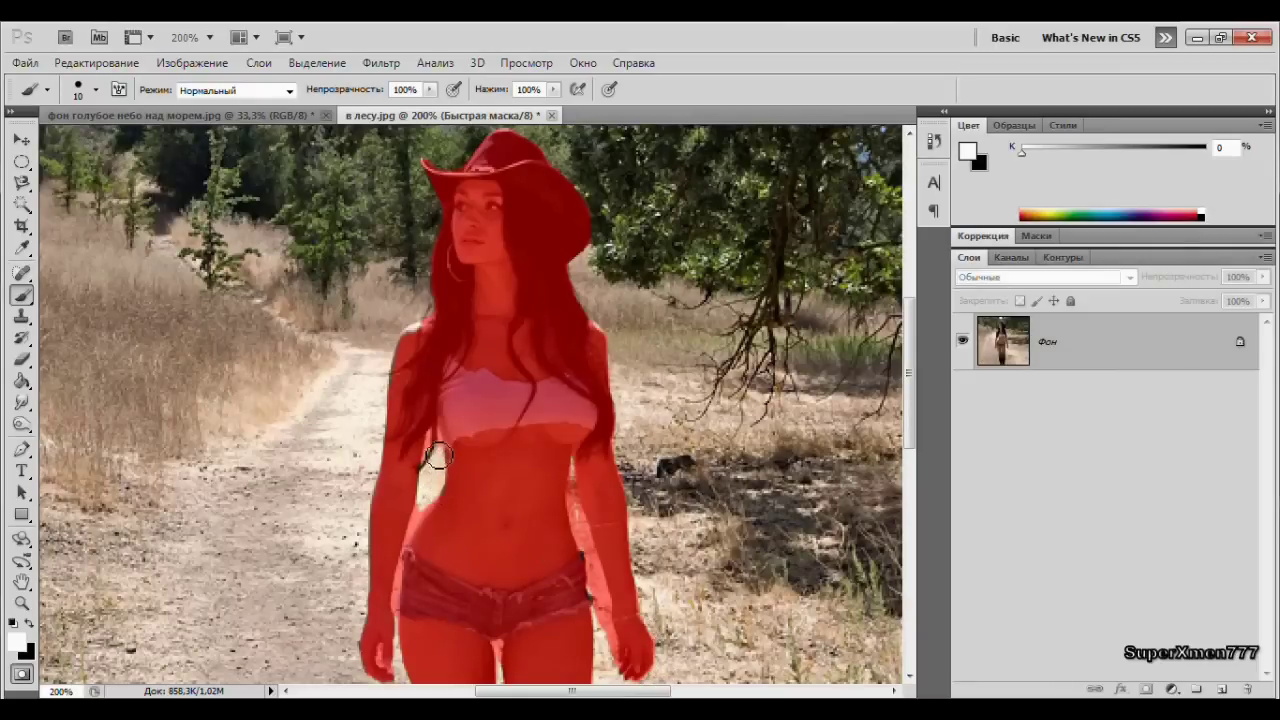
key("bracketleft")
key("bracketleft")
left_click_drag(428, 486, 428, 513)
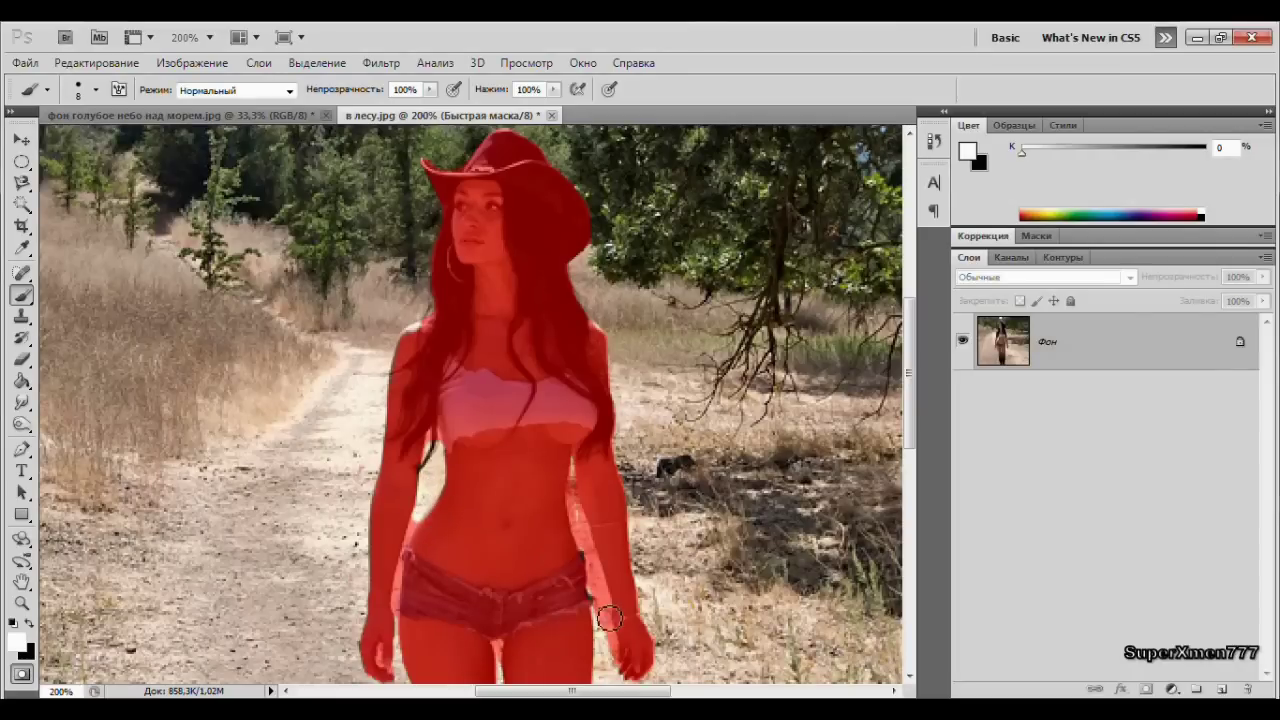
left_click_drag(615, 650, 580, 507)
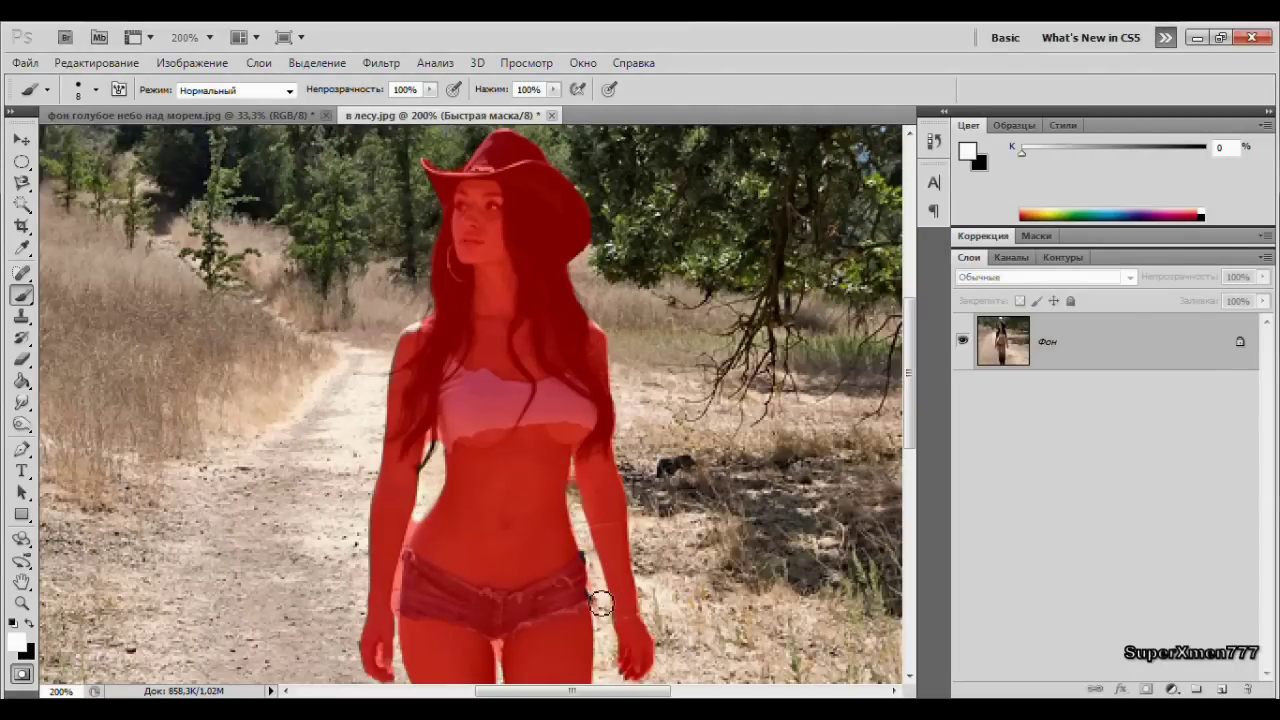
scroll(603, 597, "down", 5)
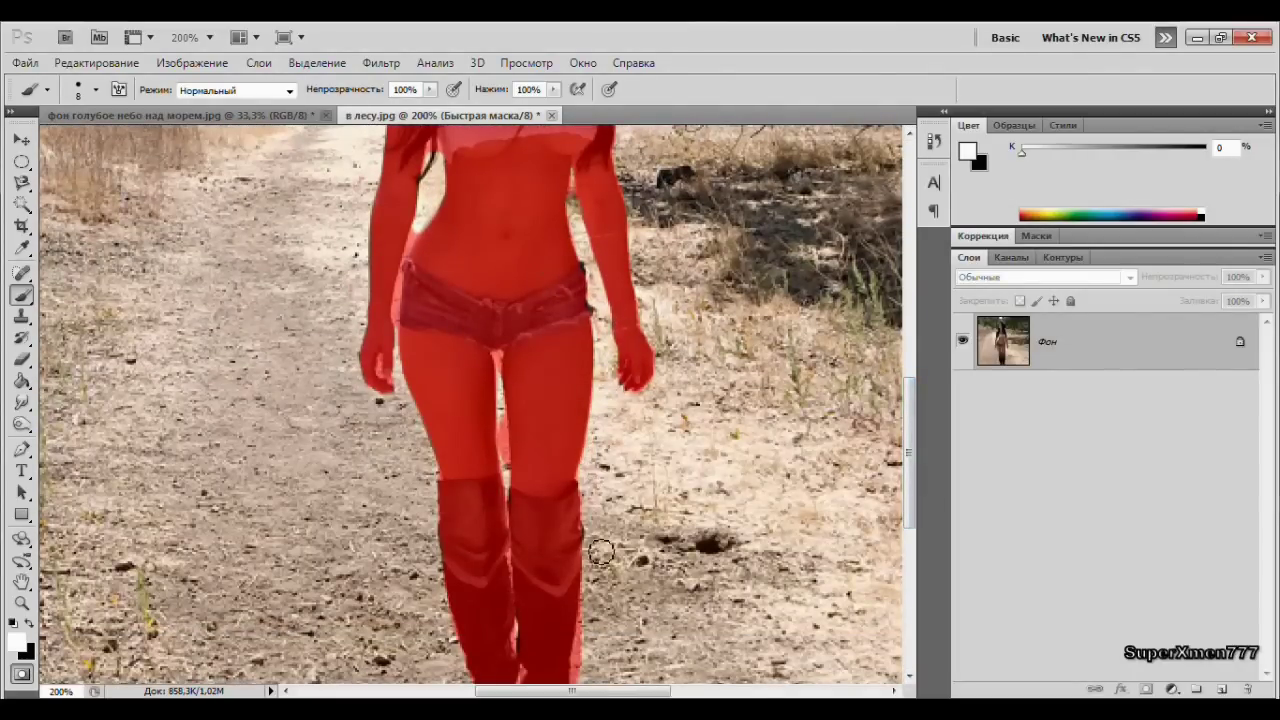
left_click_drag(600, 427, 585, 662)
scroll(585, 662, "down", 5)
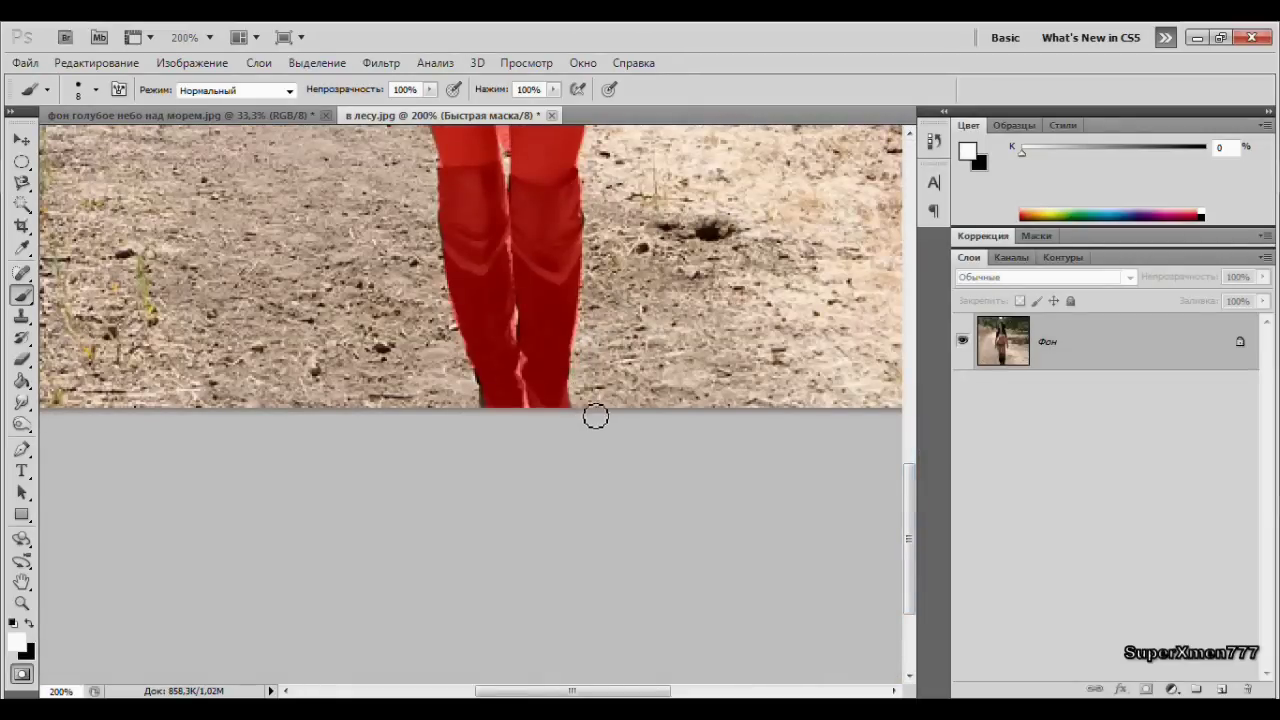
scroll(594, 414, "up", 5)
key("bracketleft")
key("bracketleft")
key("bracketleft")
key("bracketleft")
left_click_drag(513, 450, 508, 348)
mouse_move(908, 455)
left_mouse_down()
mouse_move(912, 360)
mouse_move(912, 390)
left_mouse_up()
Touch up waist and shoulder edges, toggling black and white at 2 px, then zoom back out.
key("x")
key("x")
left_click_drag(419, 512, 403, 574)
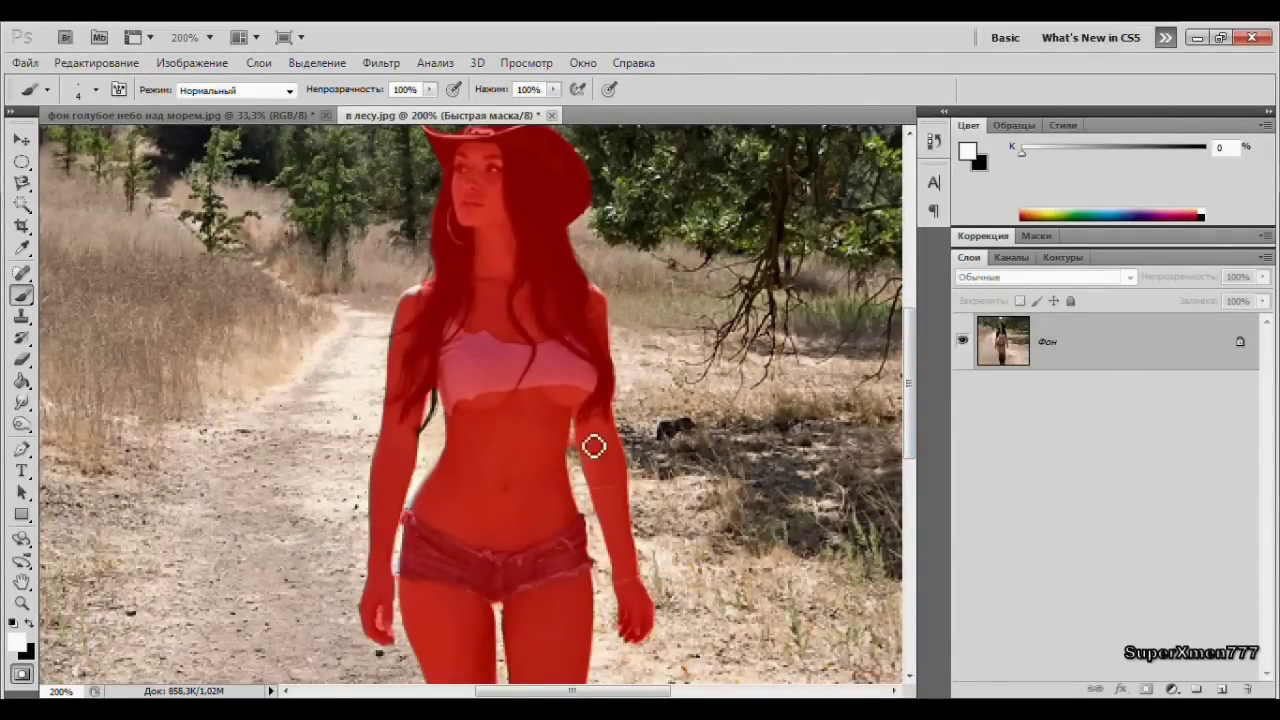
key("x")
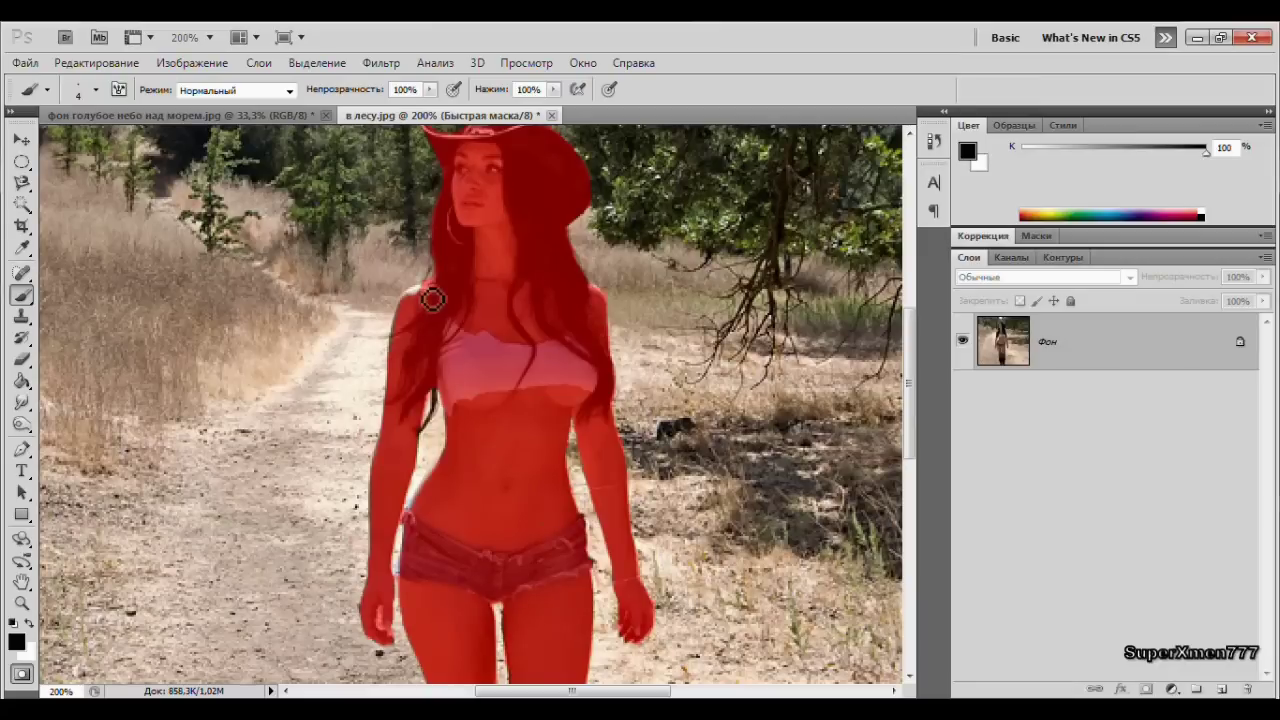
mouse_move(430, 295)
left_mouse_down()
mouse_move(420, 329)
mouse_move(413, 310)
left_mouse_up()
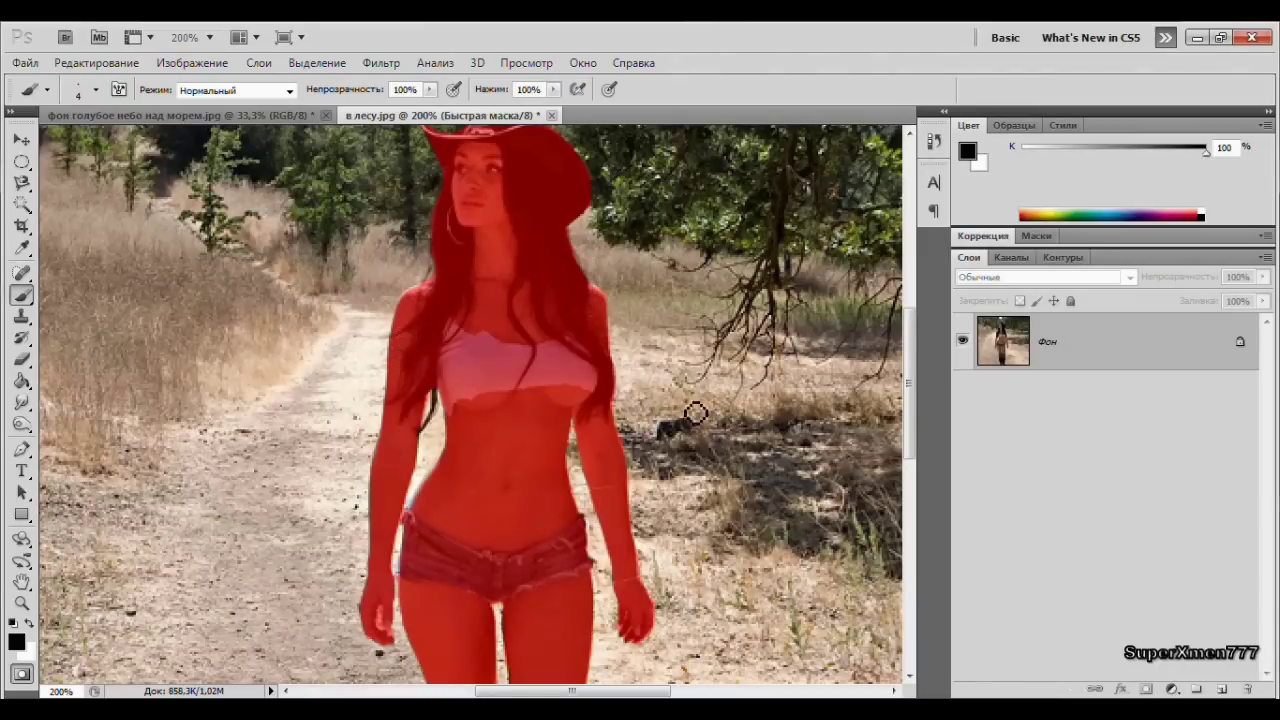
scroll(430, 340, "down", 5)
key("bracketleft")
key("bracketleft")
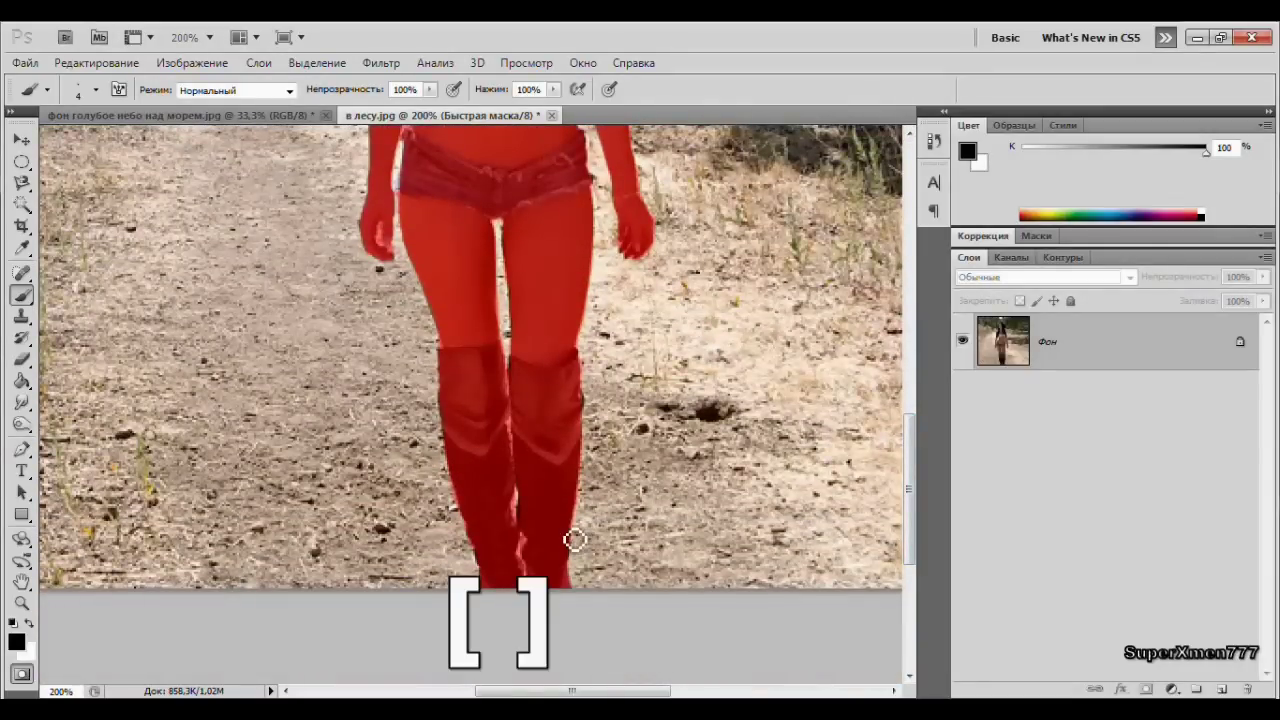
key("x")
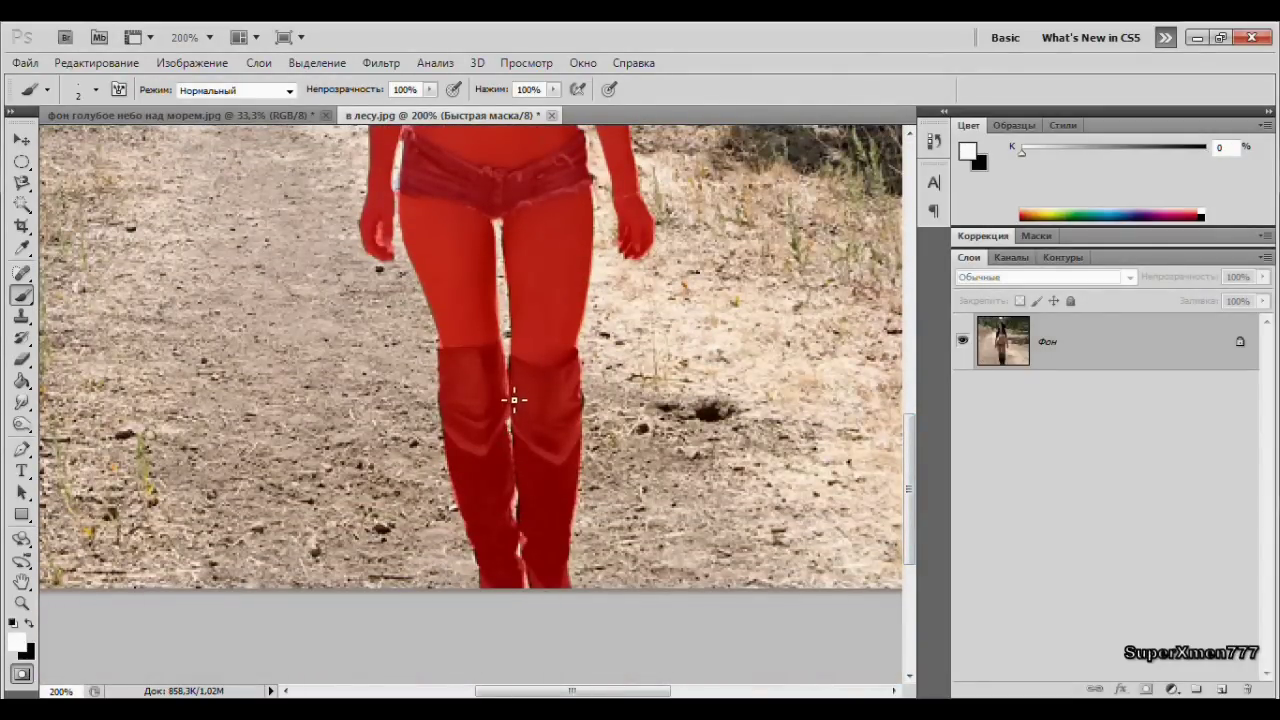
key("x")
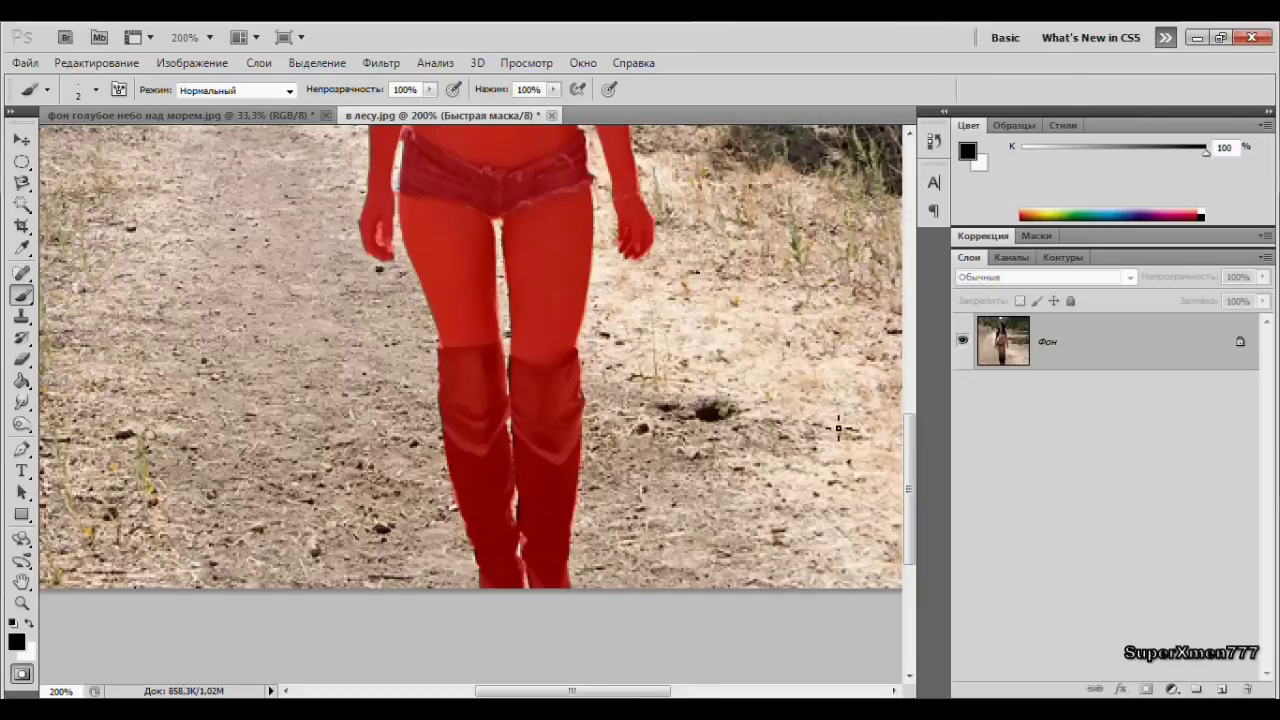
scroll(590, 406, "up", 2)
key("x")
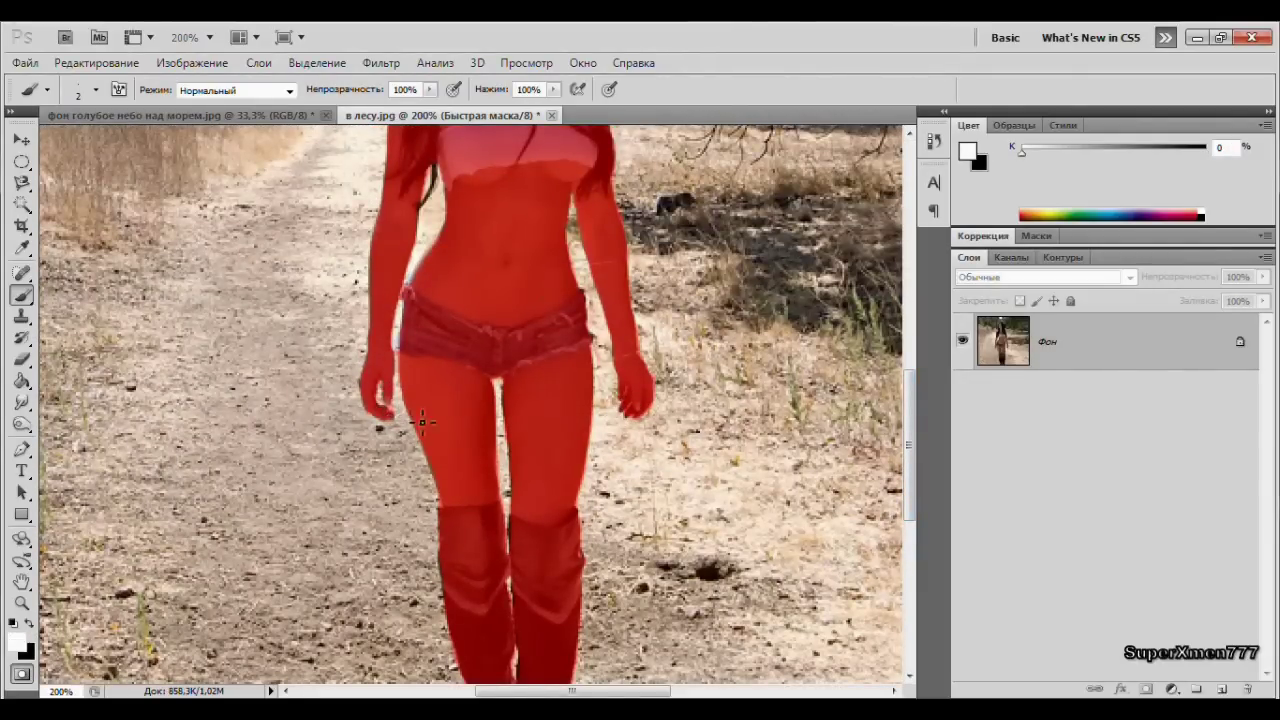
key("z")
left_click(274, 324, "alt")
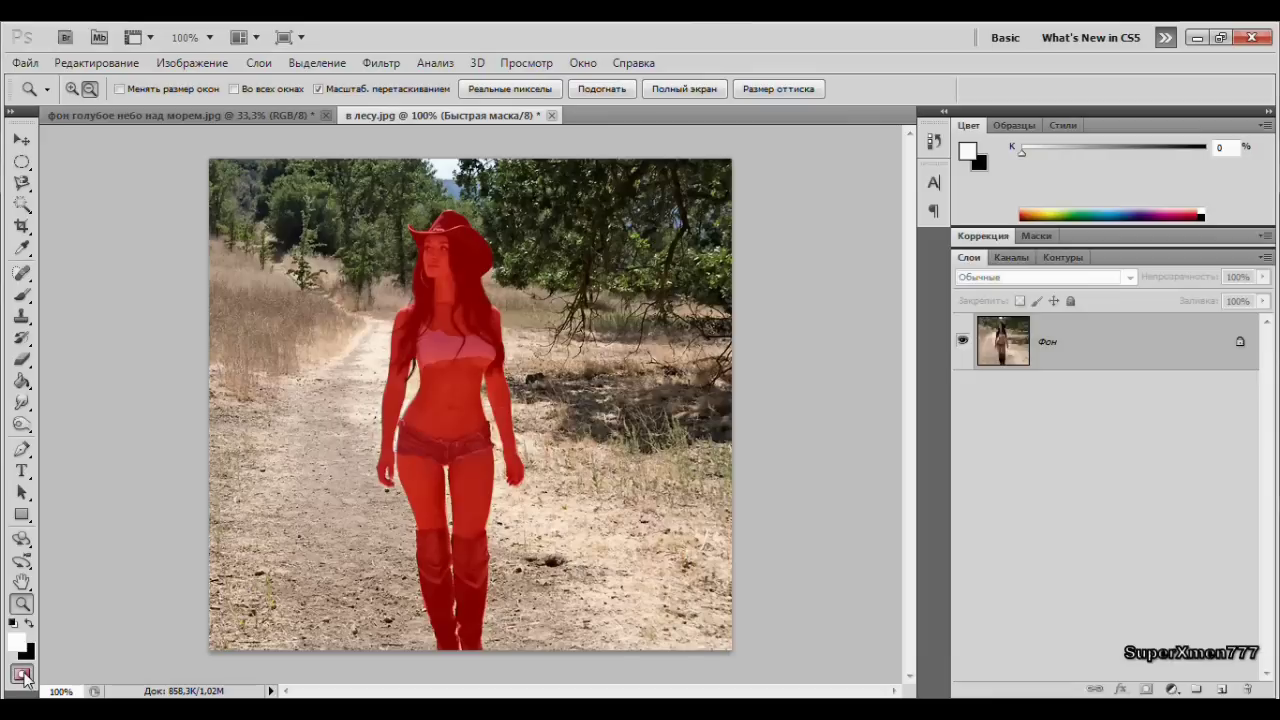
Exit Quick Mask and inverse the selection so only the cowgirl is selected.
key("q")
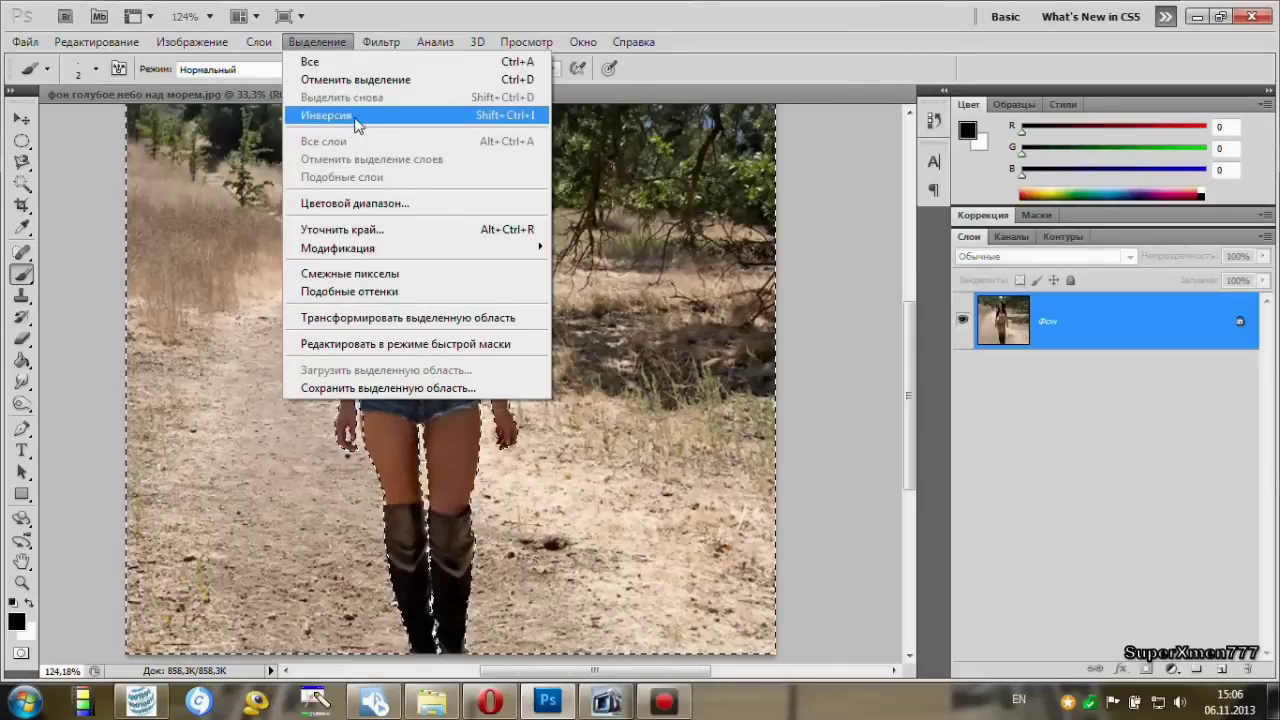
left_click(356, 122)
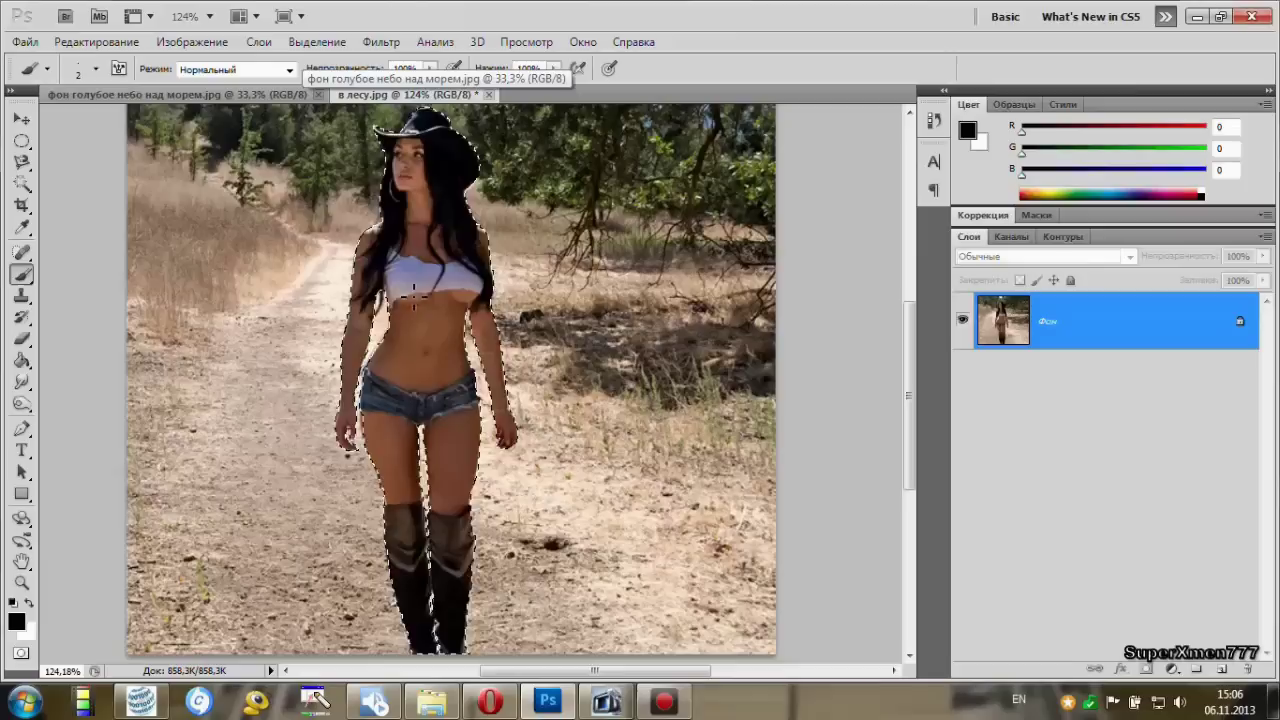
Paste the copied cowgirl into фон голубое небо над морем as Слой 1 under Free Transform.
key("ctrl+c")
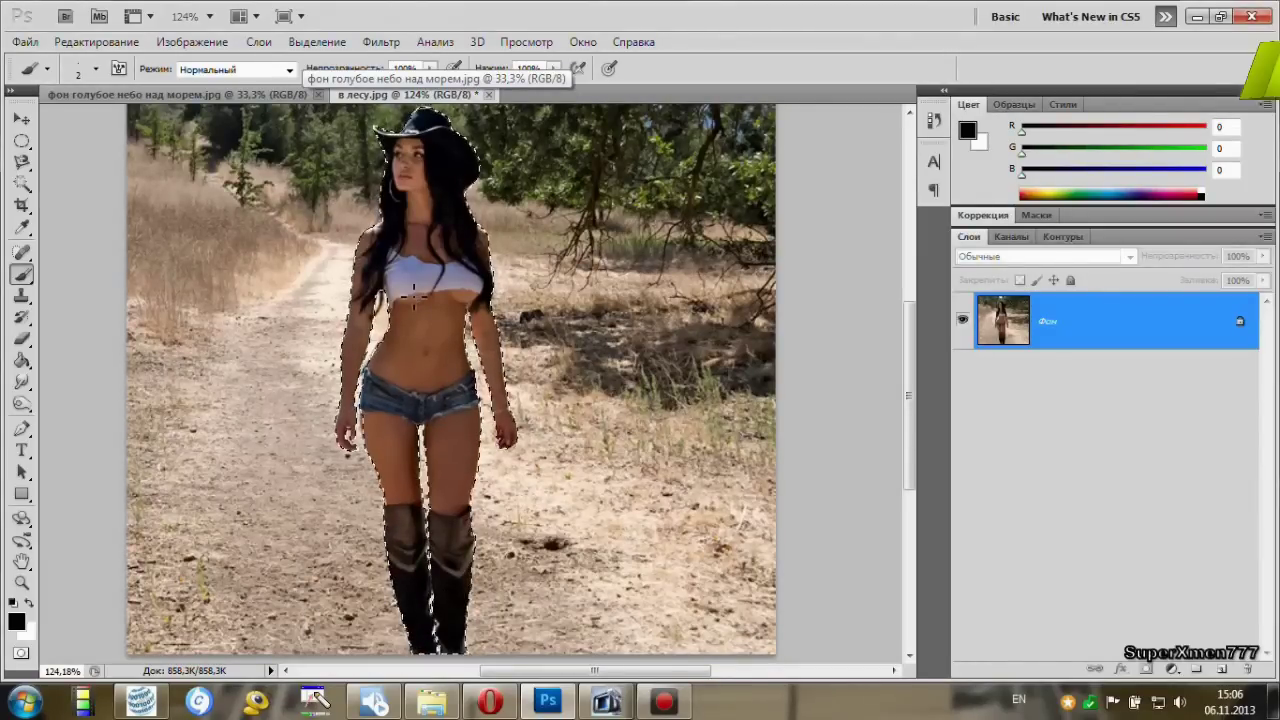
left_click(170, 92)
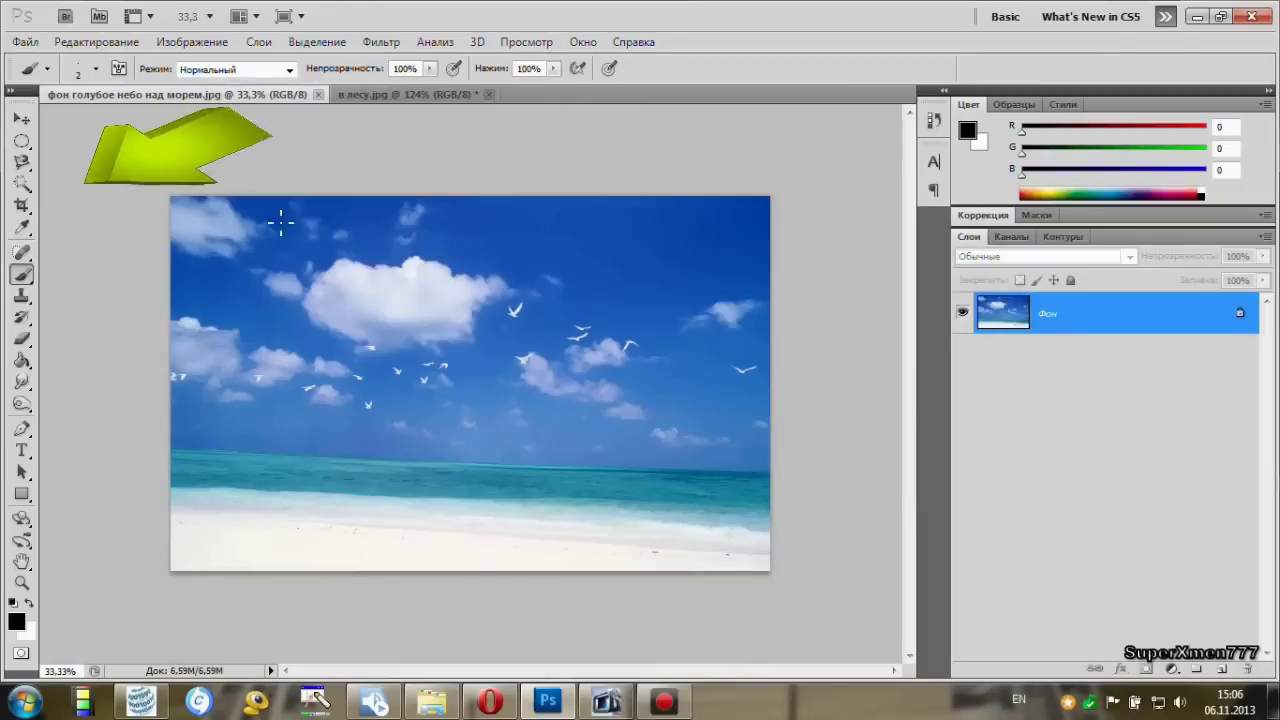
key("ctrl+v")
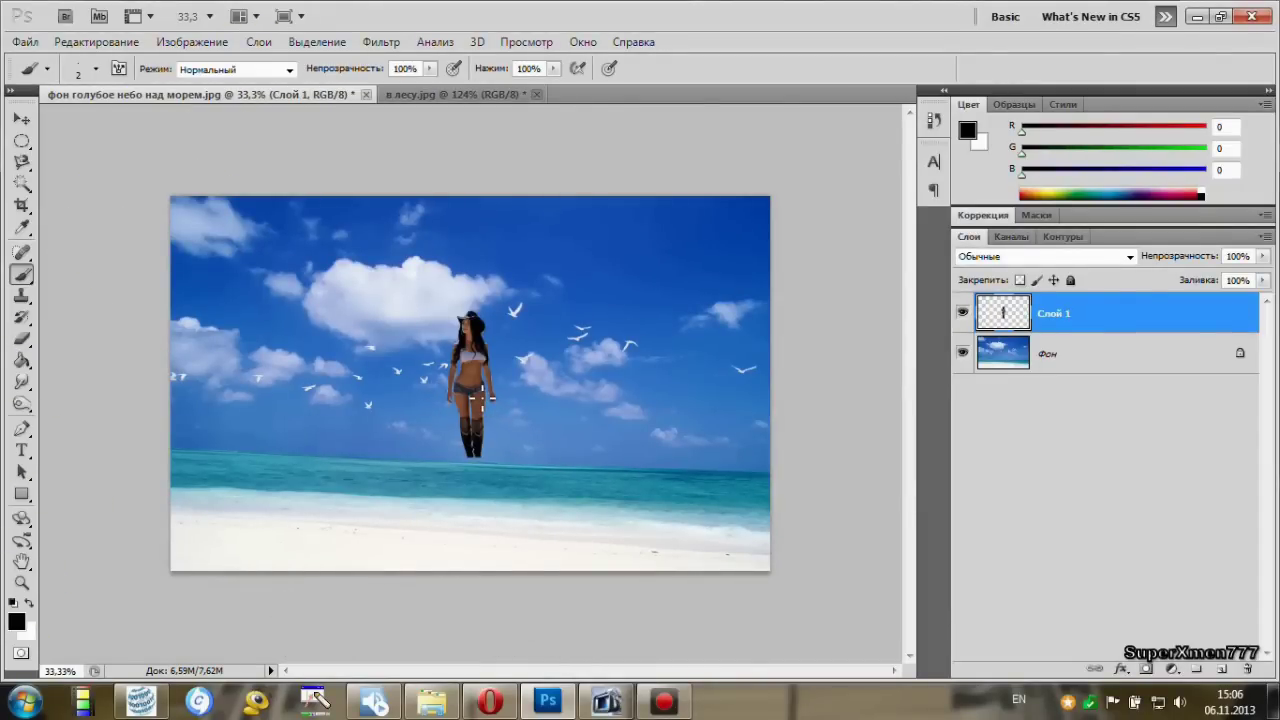
key("ctrl+t")
key("ctrl+t")
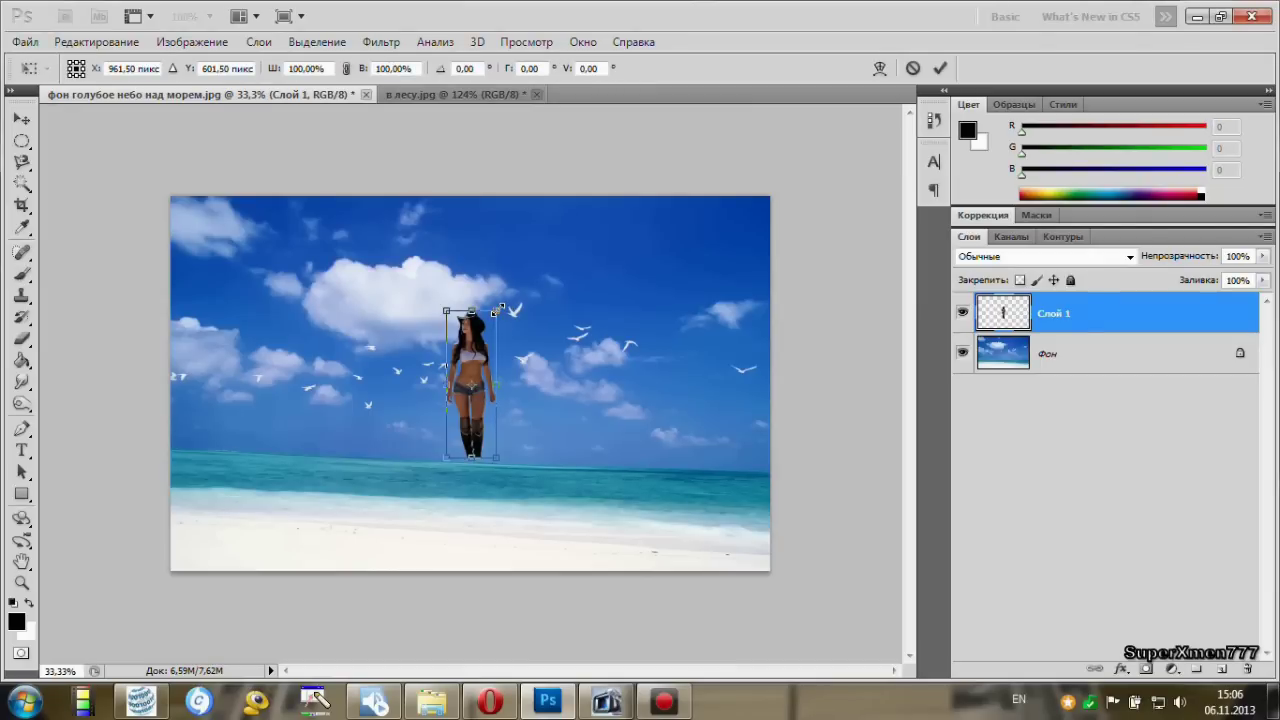
Scale the cowgirl proportionally to about 226% and place her standing on the white beach.
key("shift")
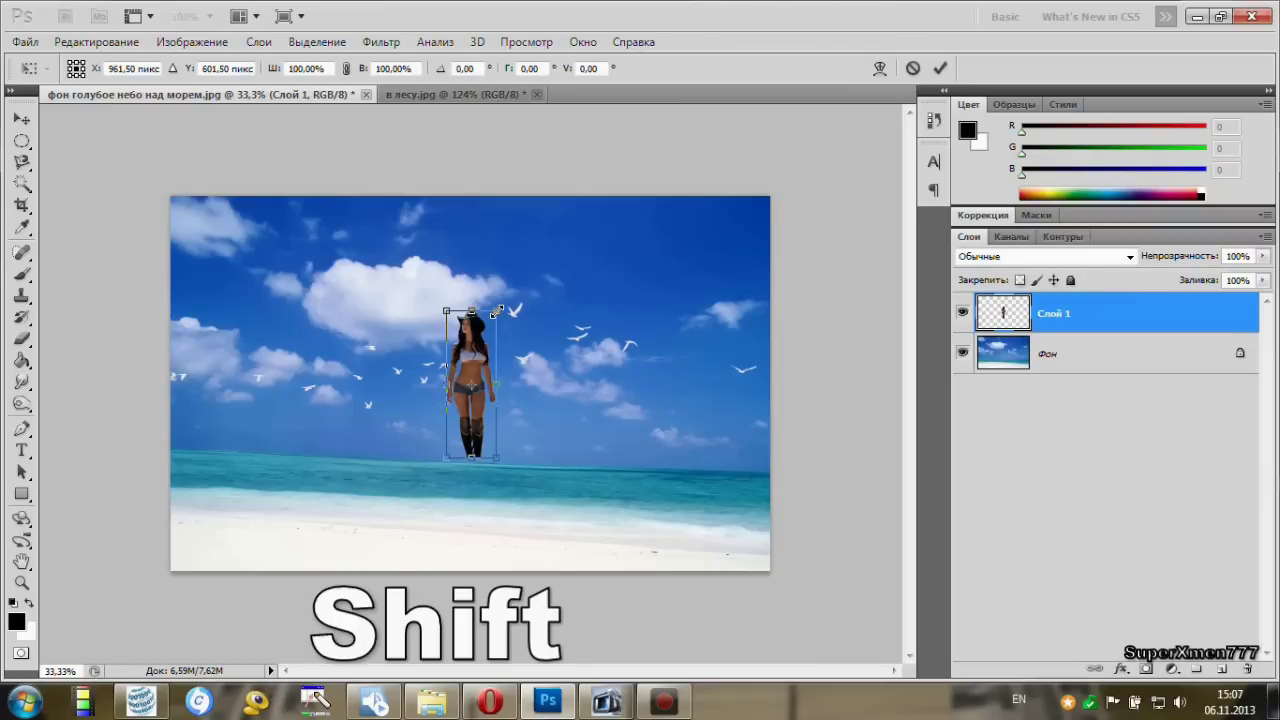
left_click_drag(497, 311, 607, 226)
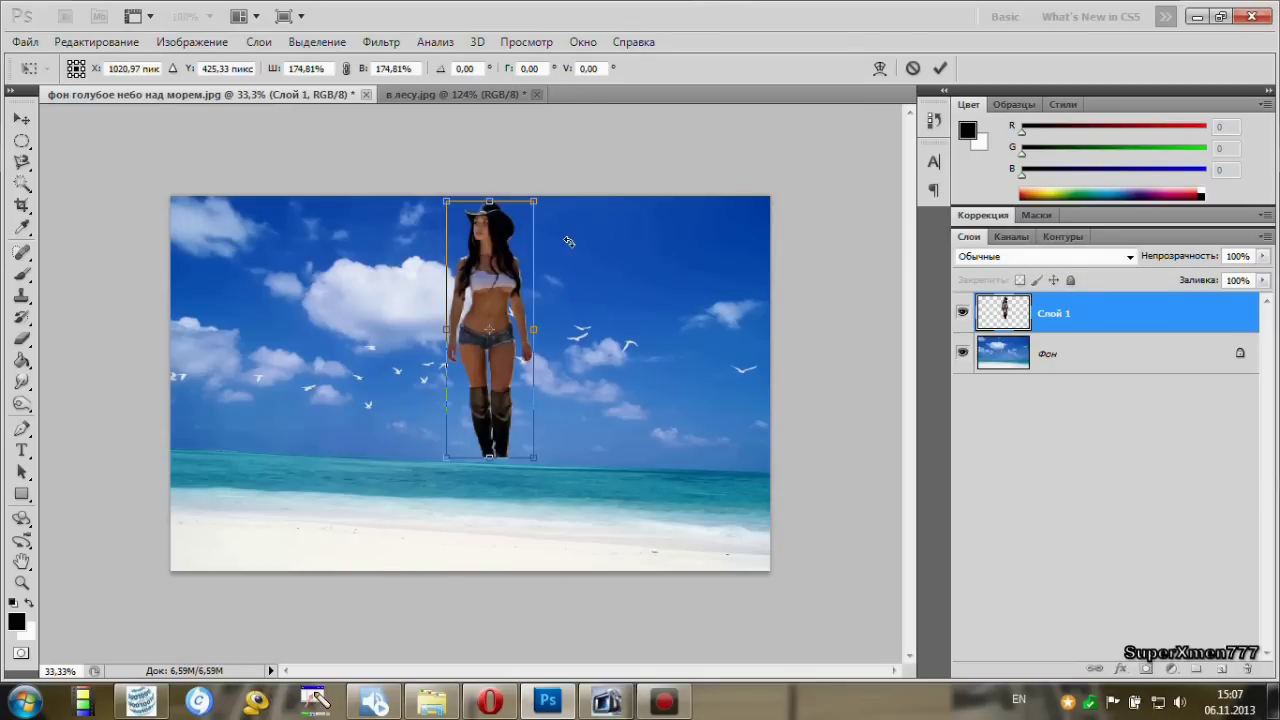
left_click_drag(497, 311, 494, 402)
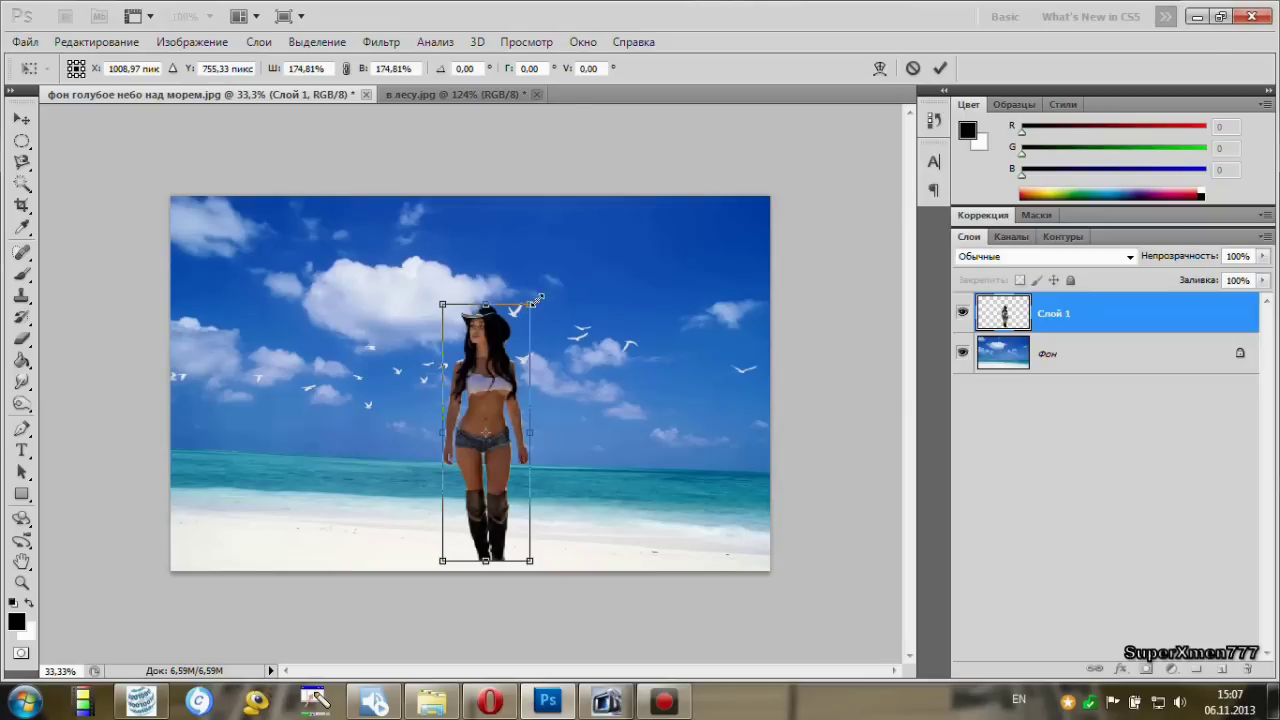
left_click_drag(538, 298, 586, 245)
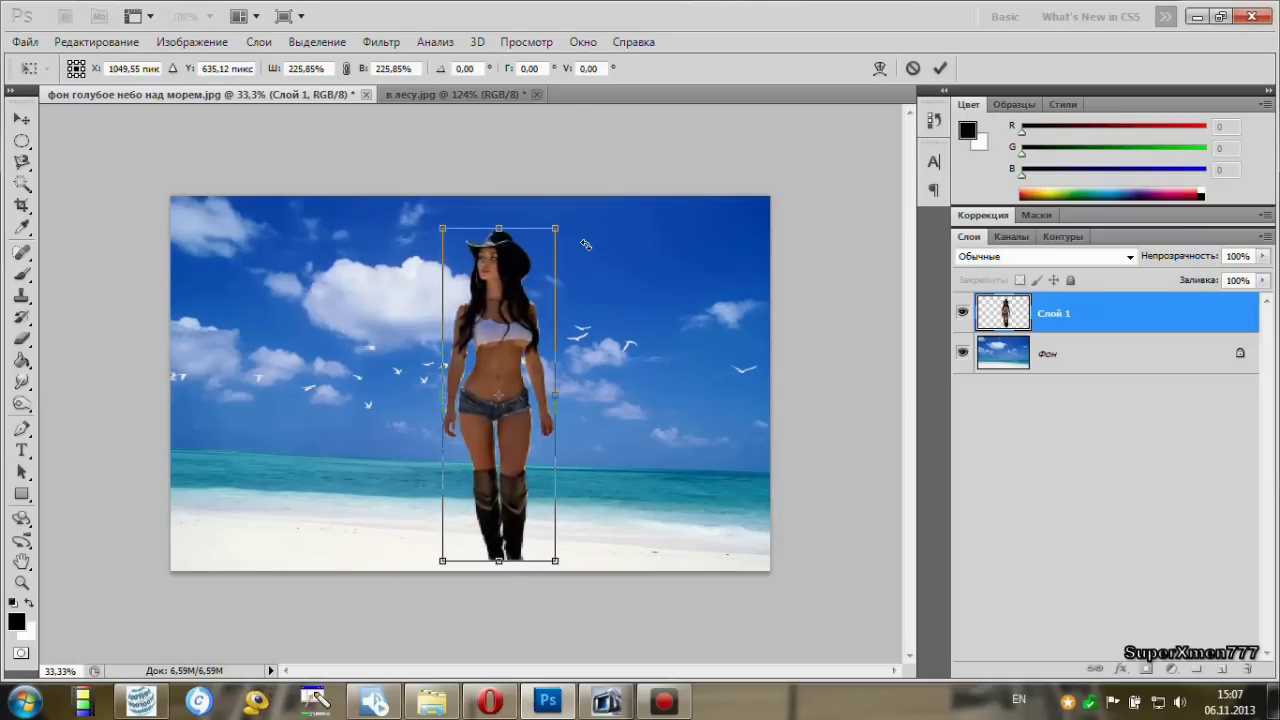
left_click_drag(507, 340, 478, 348)
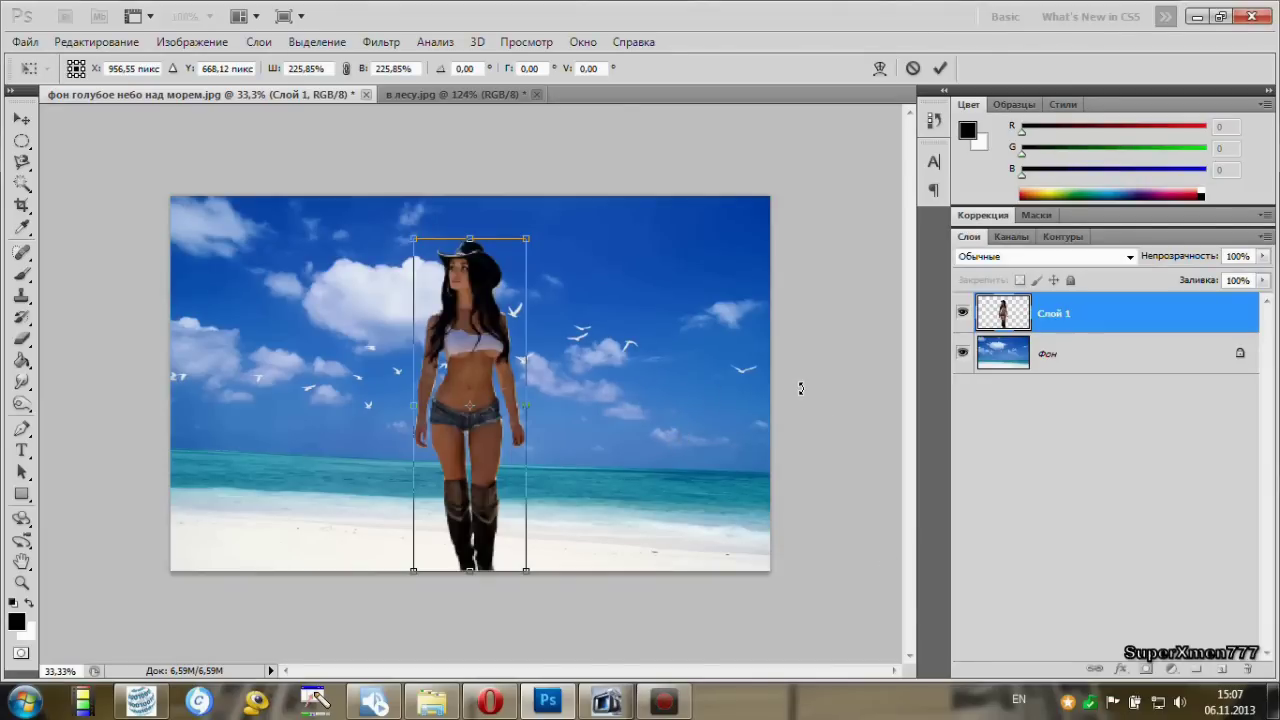
key("Return")
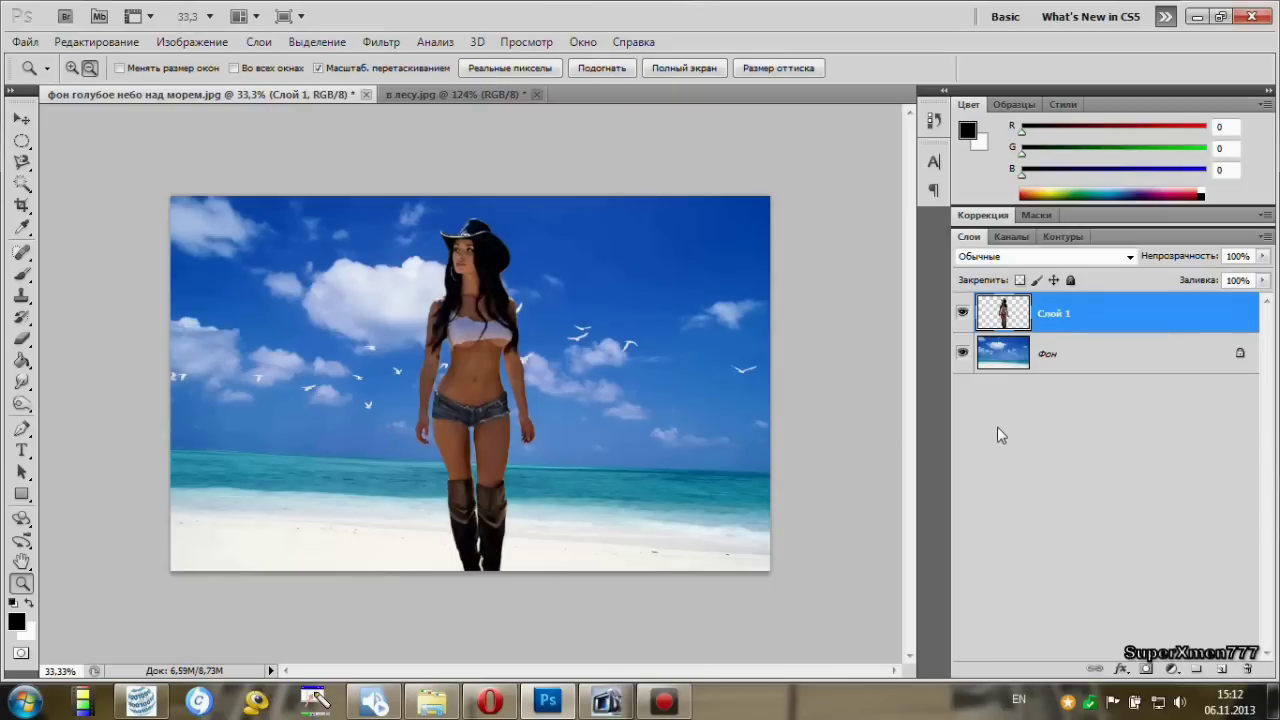
Convert the Фон background into Слой 0 and merge the girl's Слой 1 down into it.
double_click(1071, 360)
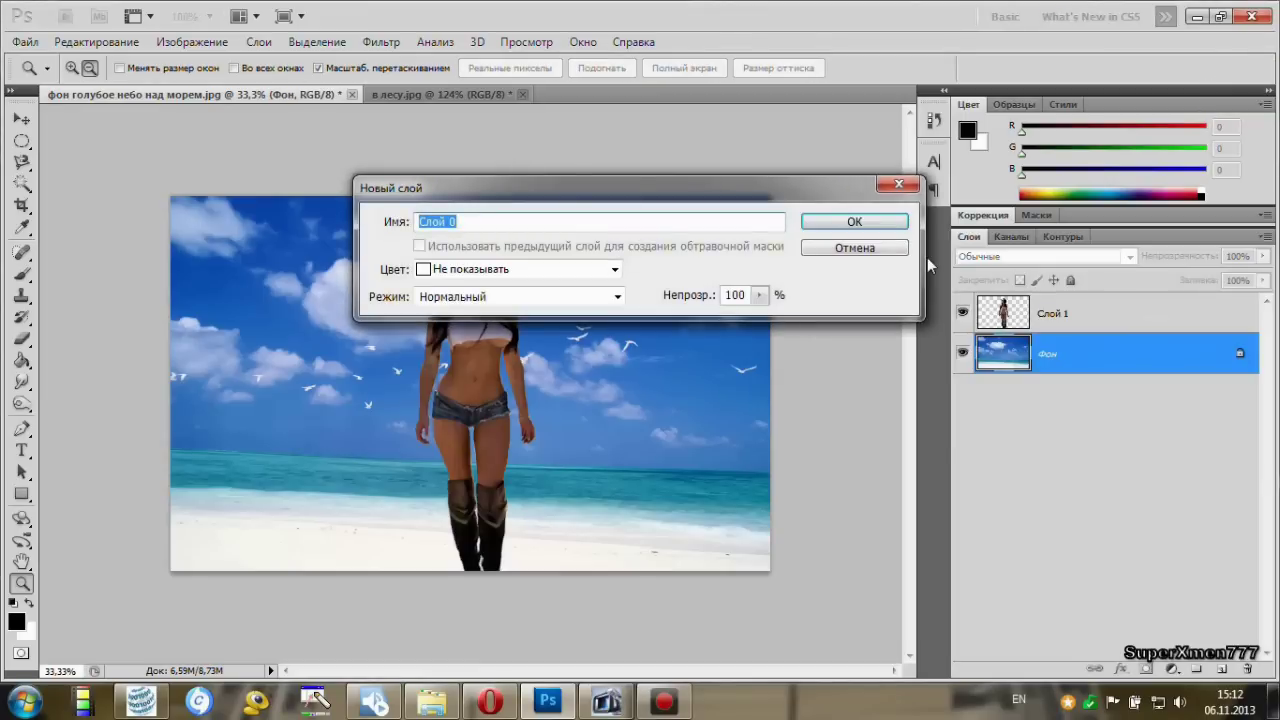
left_click(889, 222)
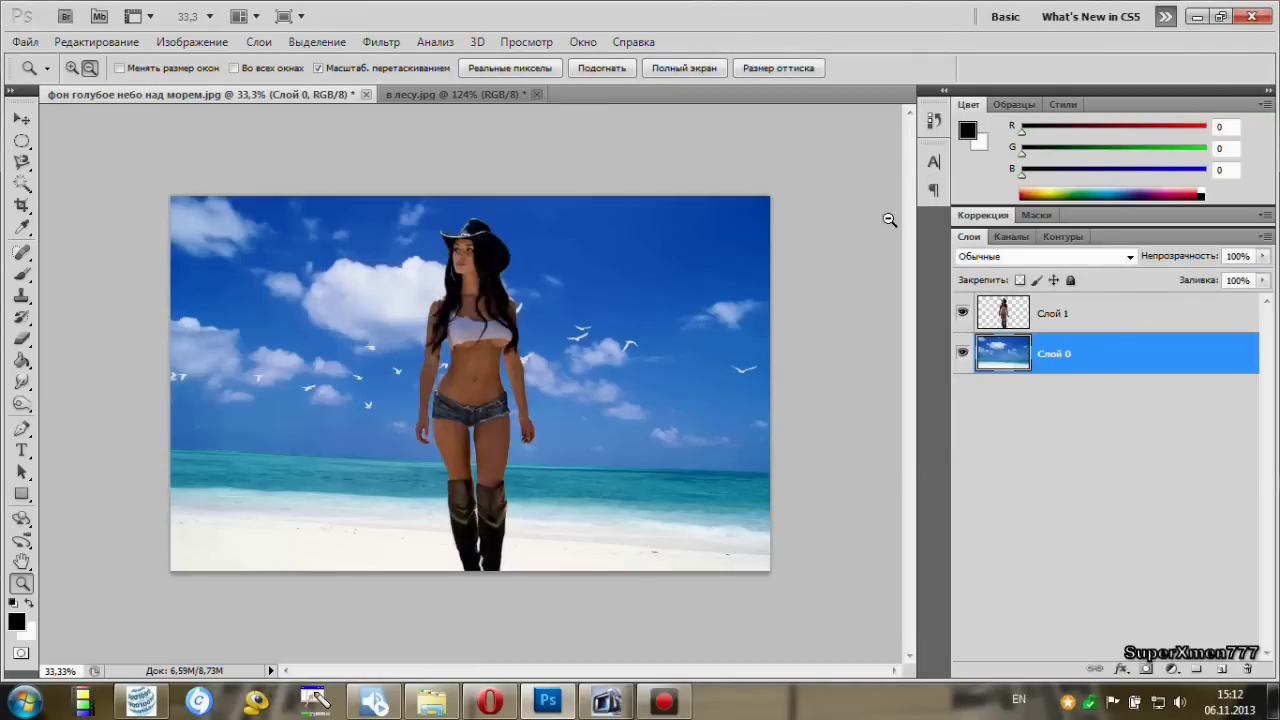
left_click(1080, 316)
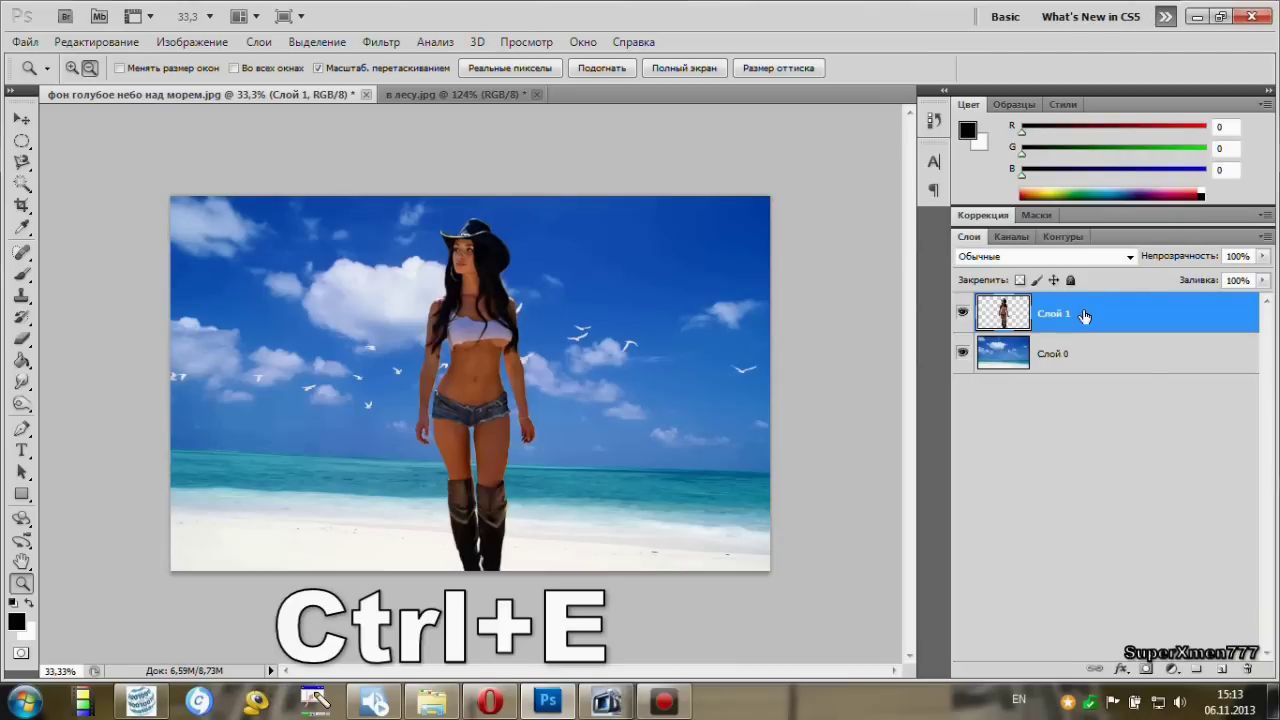
key("ctrl+e")
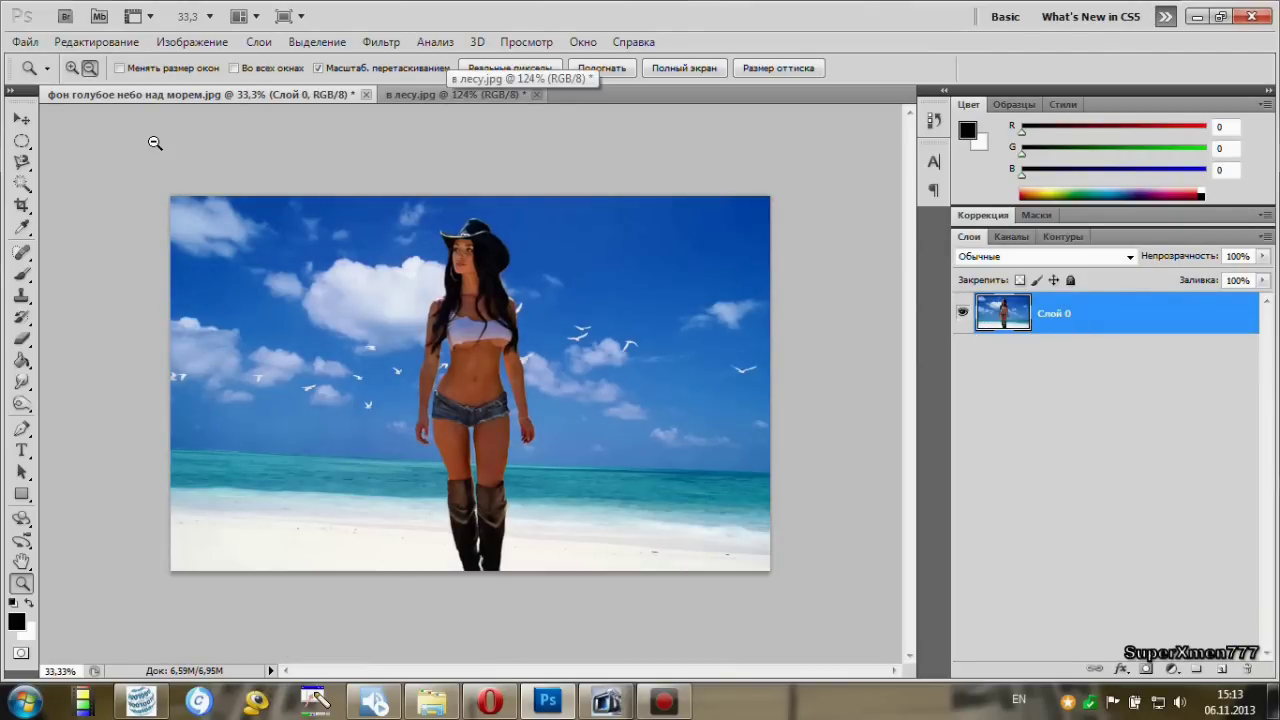
left_click(25, 42)
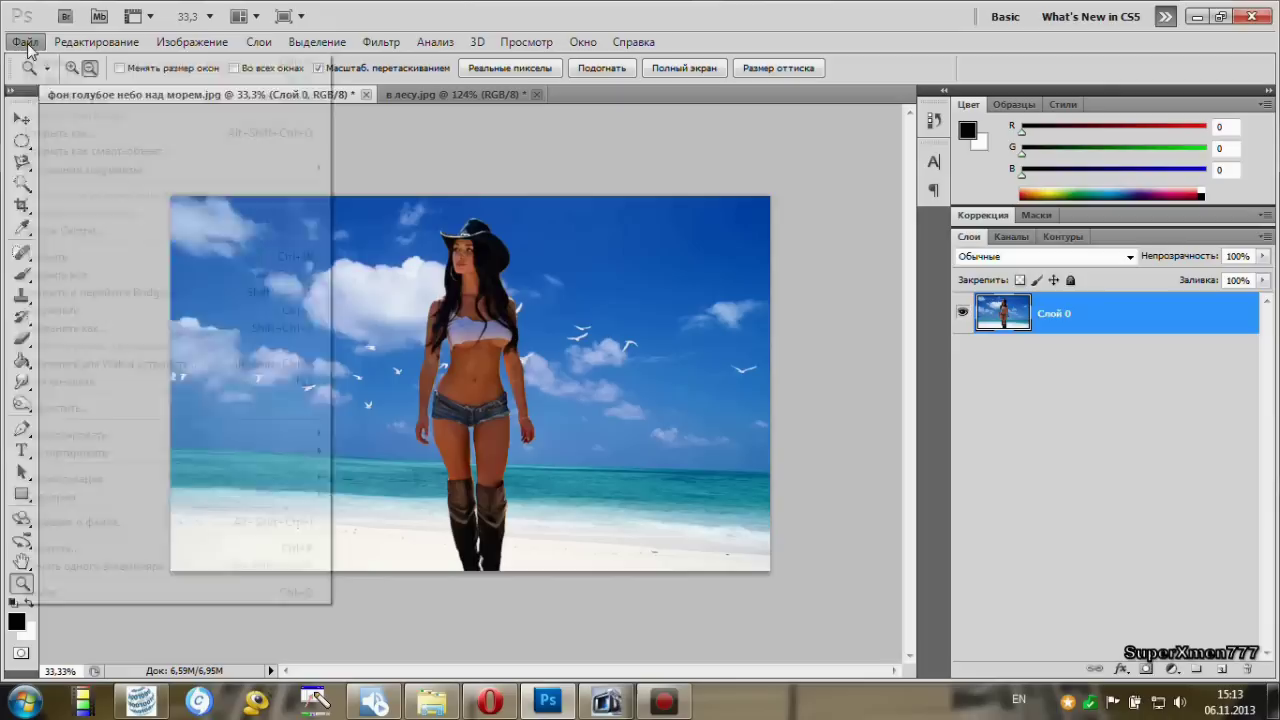
Save the composite to the desktop as JPEG 'девушка на море.jpg' at quality 12.
left_click(113, 330)
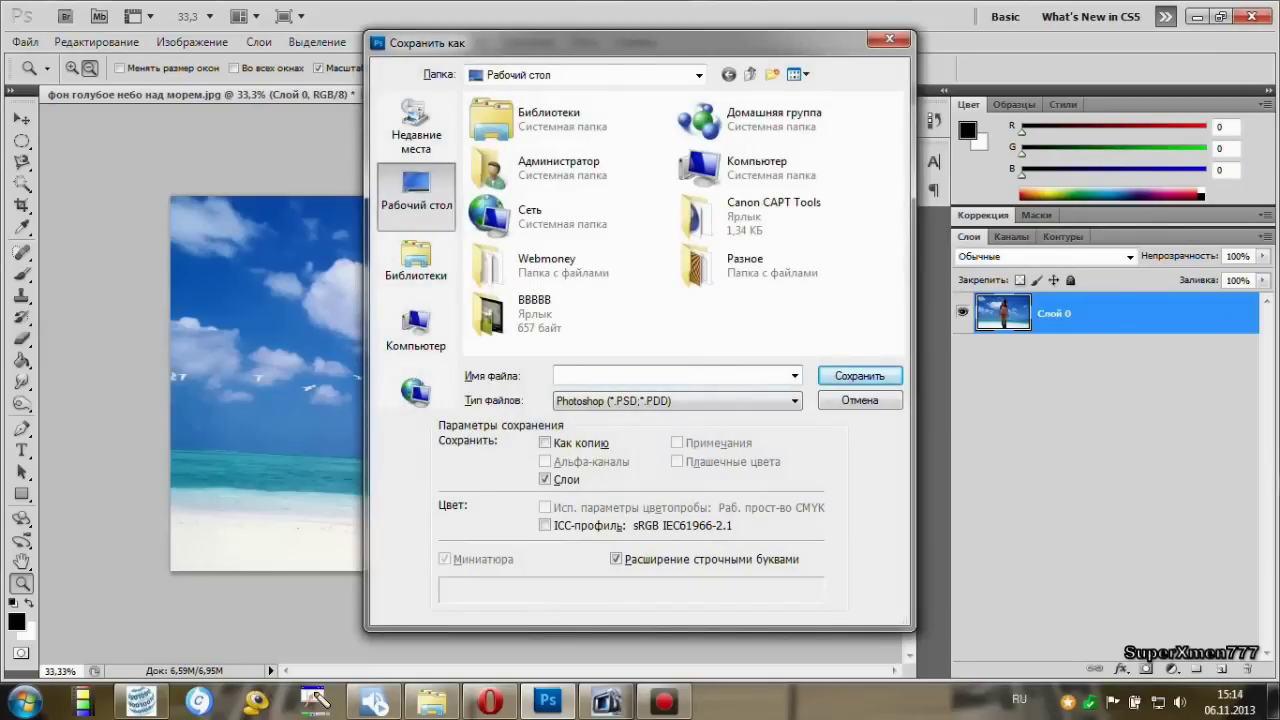
type("девушка на море")
left_click(778, 402)
left_click(775, 226)
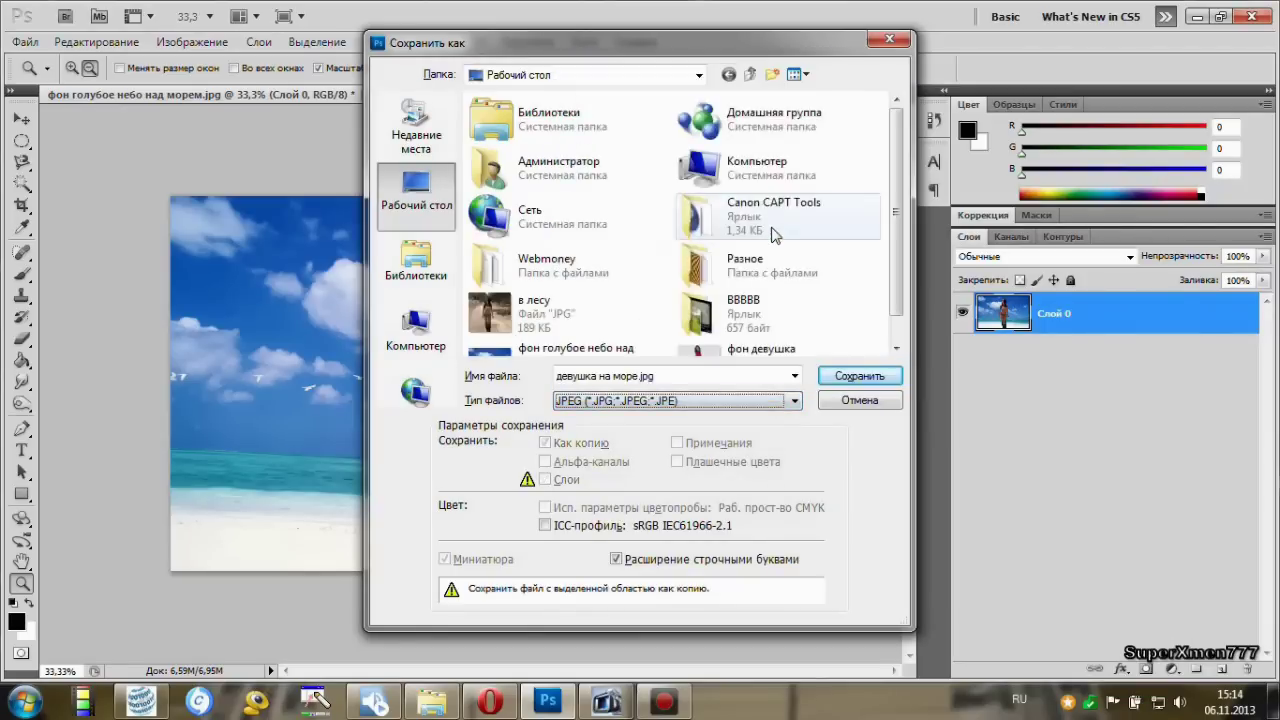
left_click(860, 378)
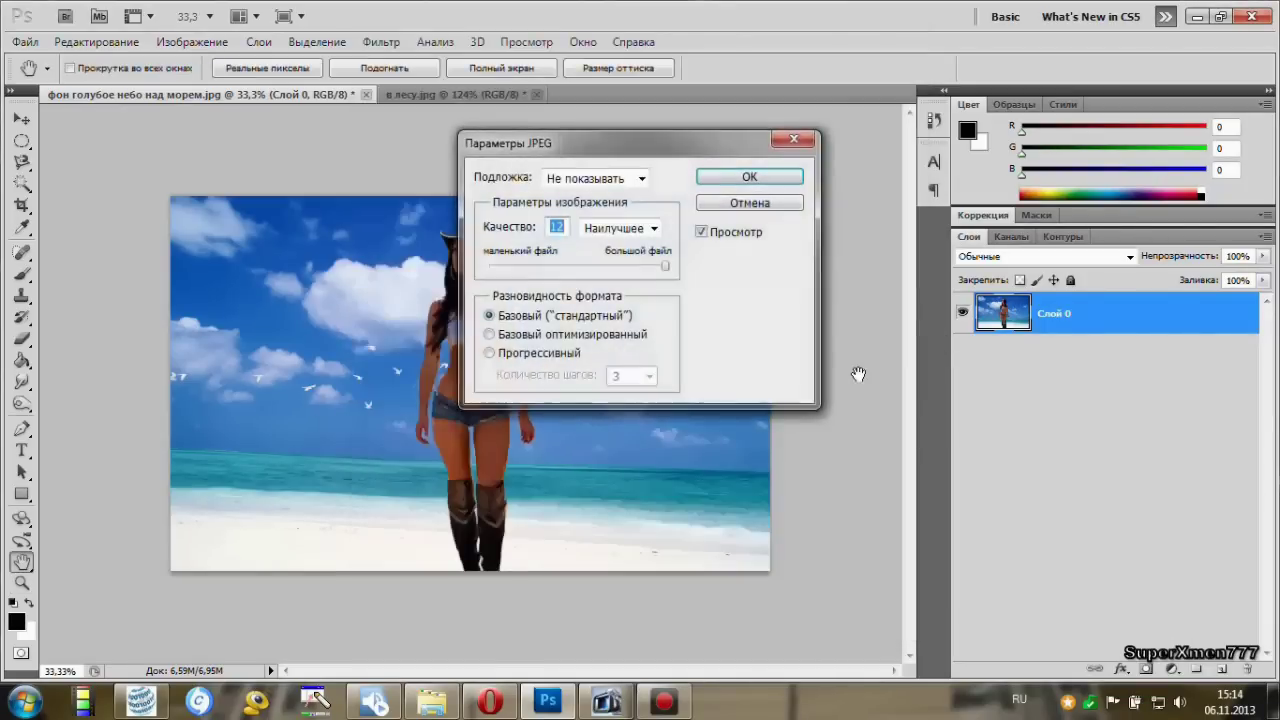
left_click(762, 179)
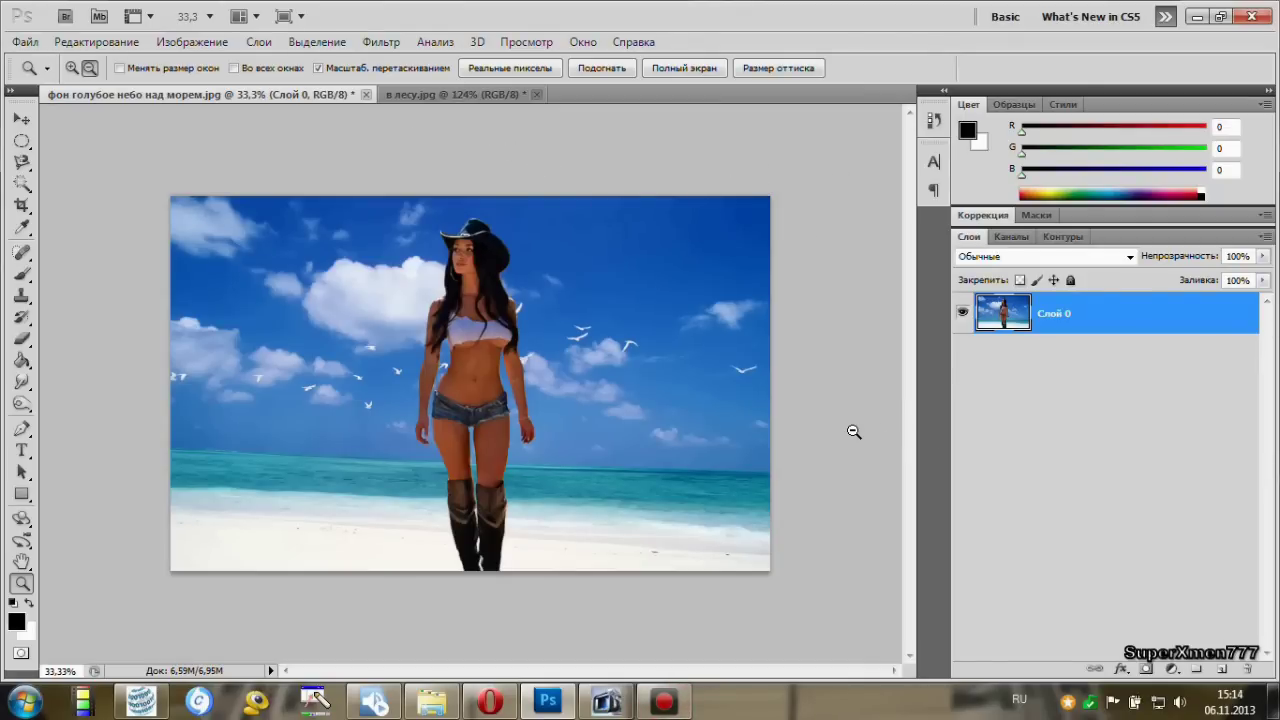
Minimize Photoshop and open the saved 'девушка на море' image from the desktop.
left_click(1197, 16)
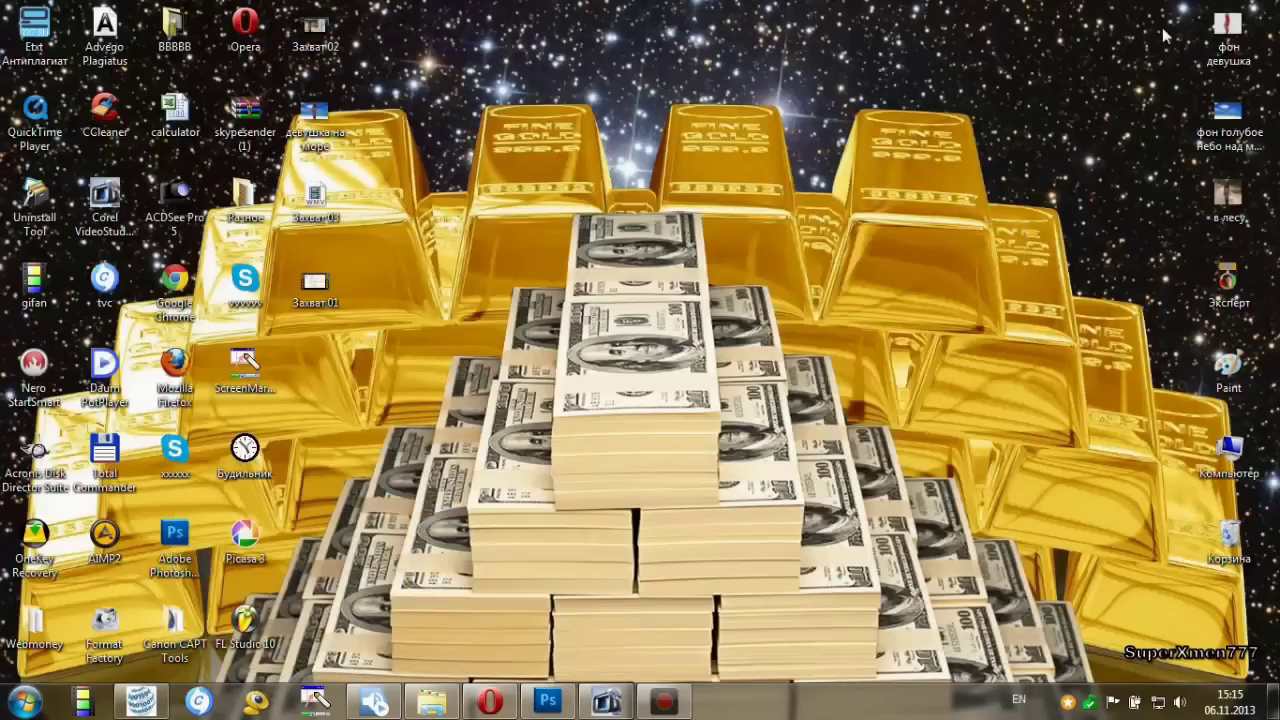
double_click(316, 118)
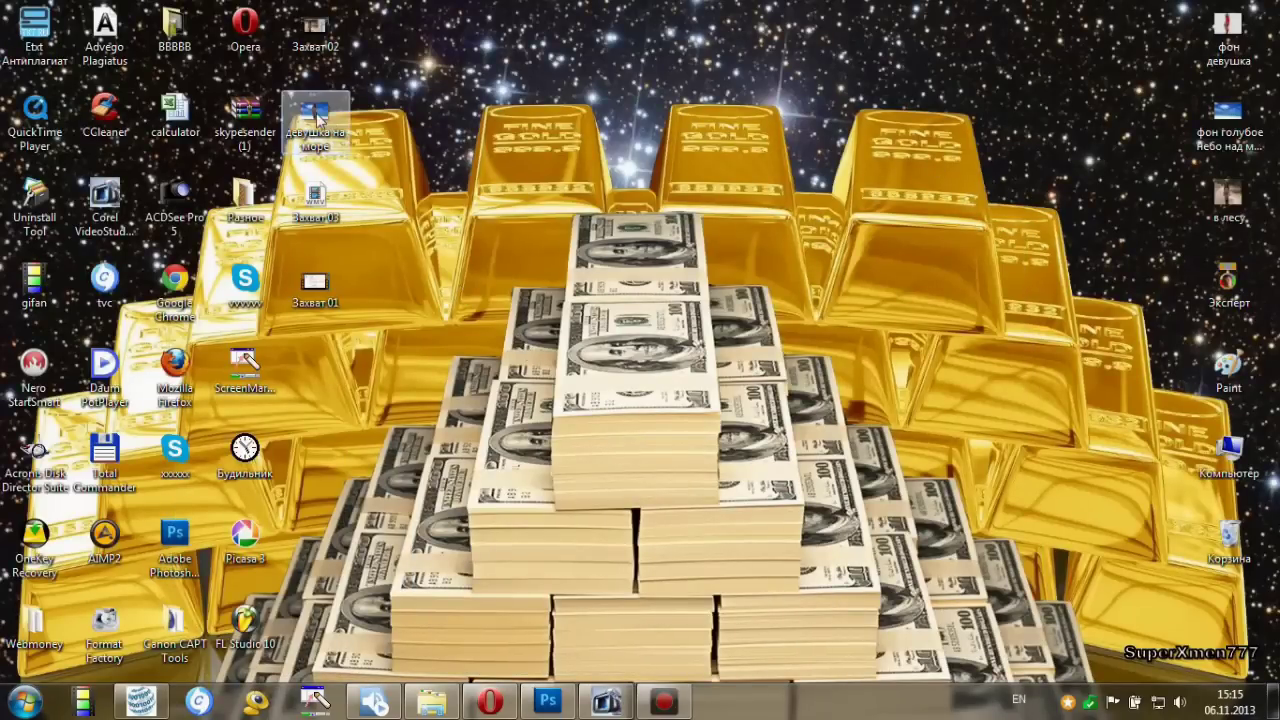